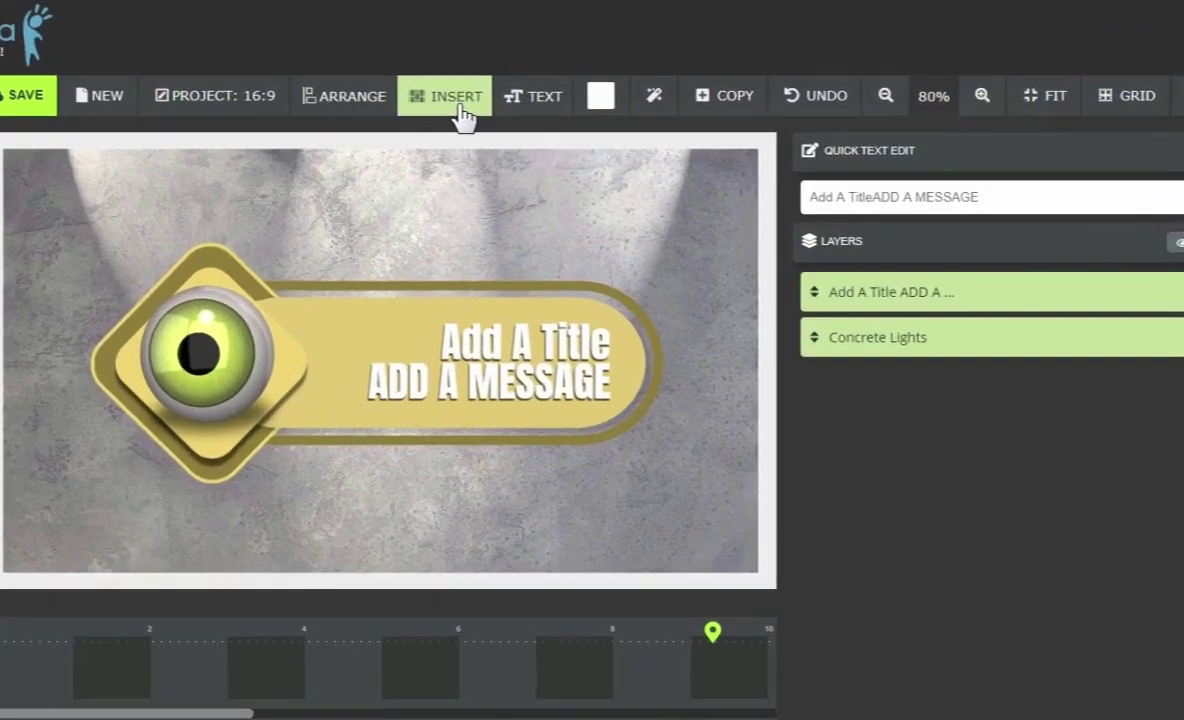
Select the eye-and-title graphic and inspect its title text in the group editor.
click(490, 130)
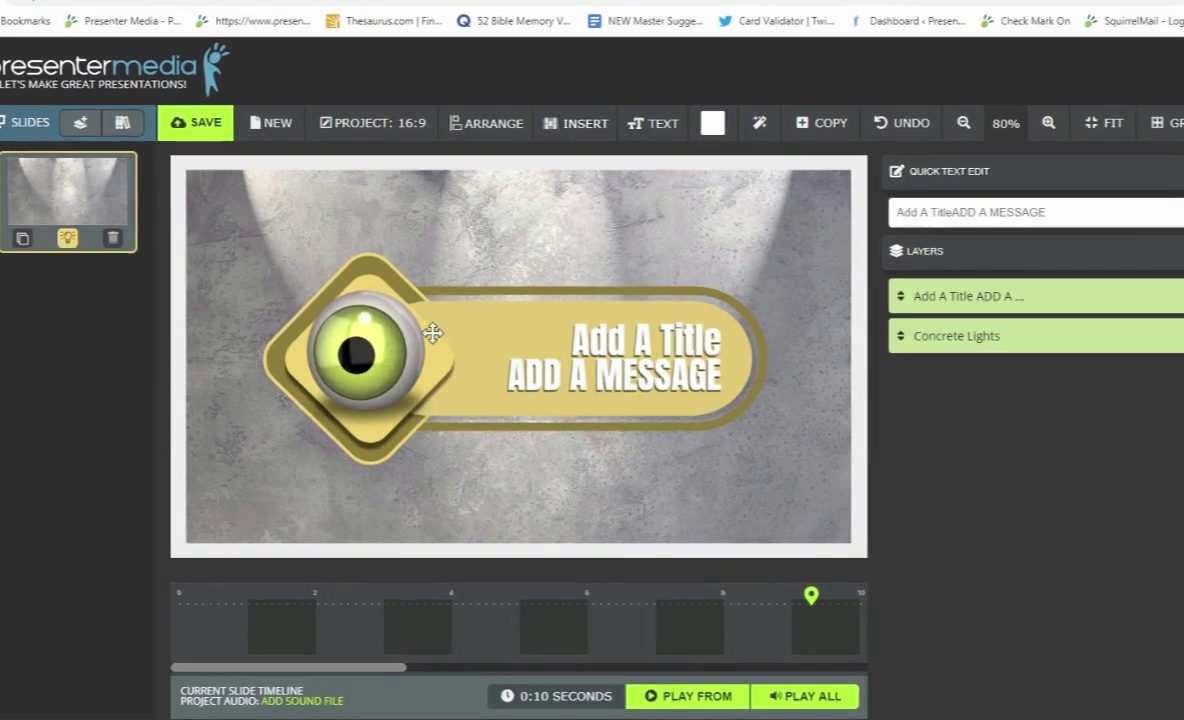
click(447, 347)
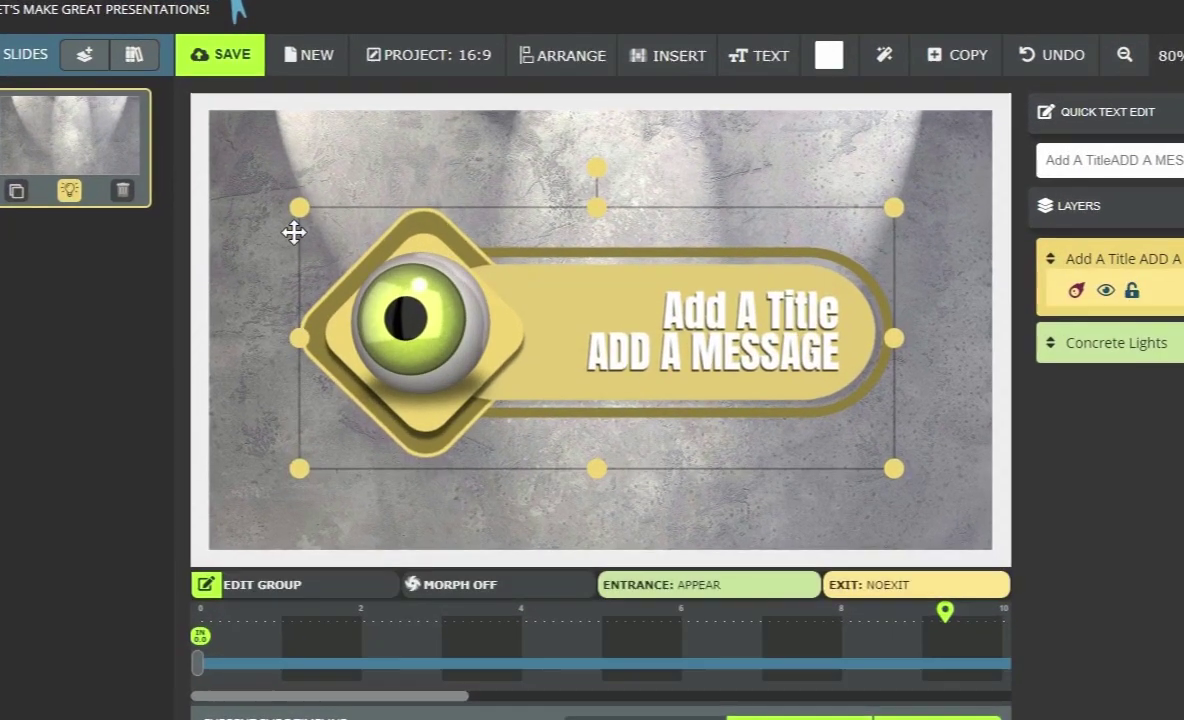
double_click(602, 275)
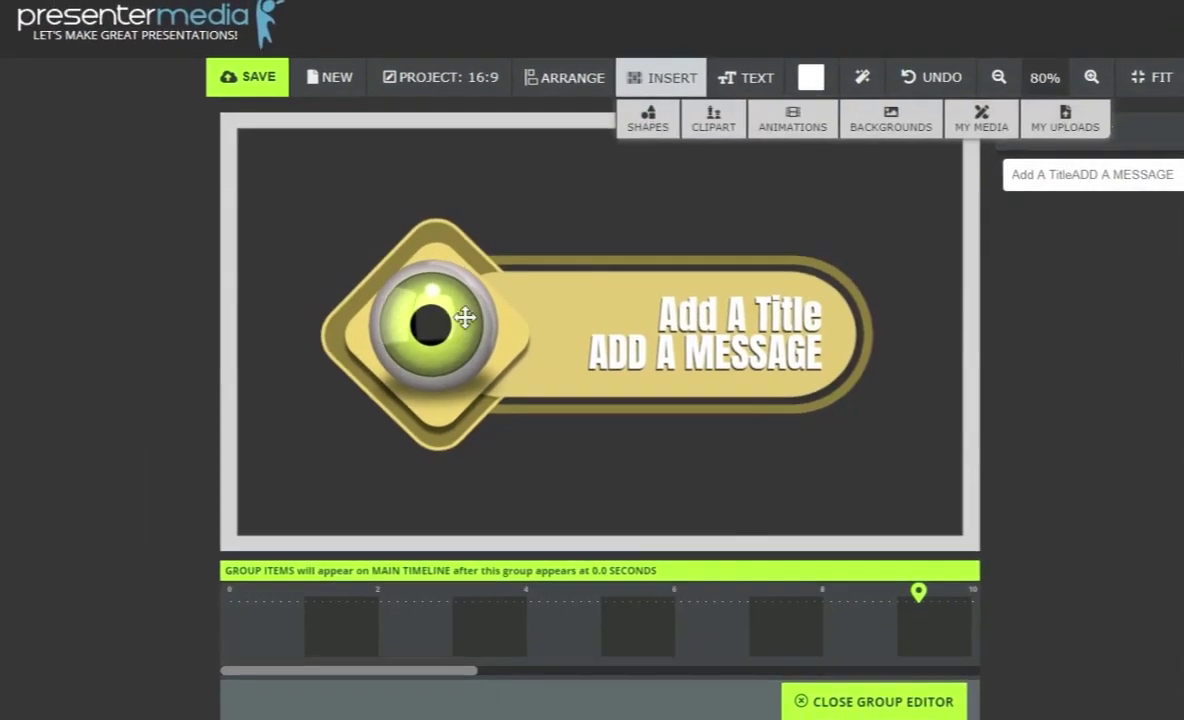
click(602, 322)
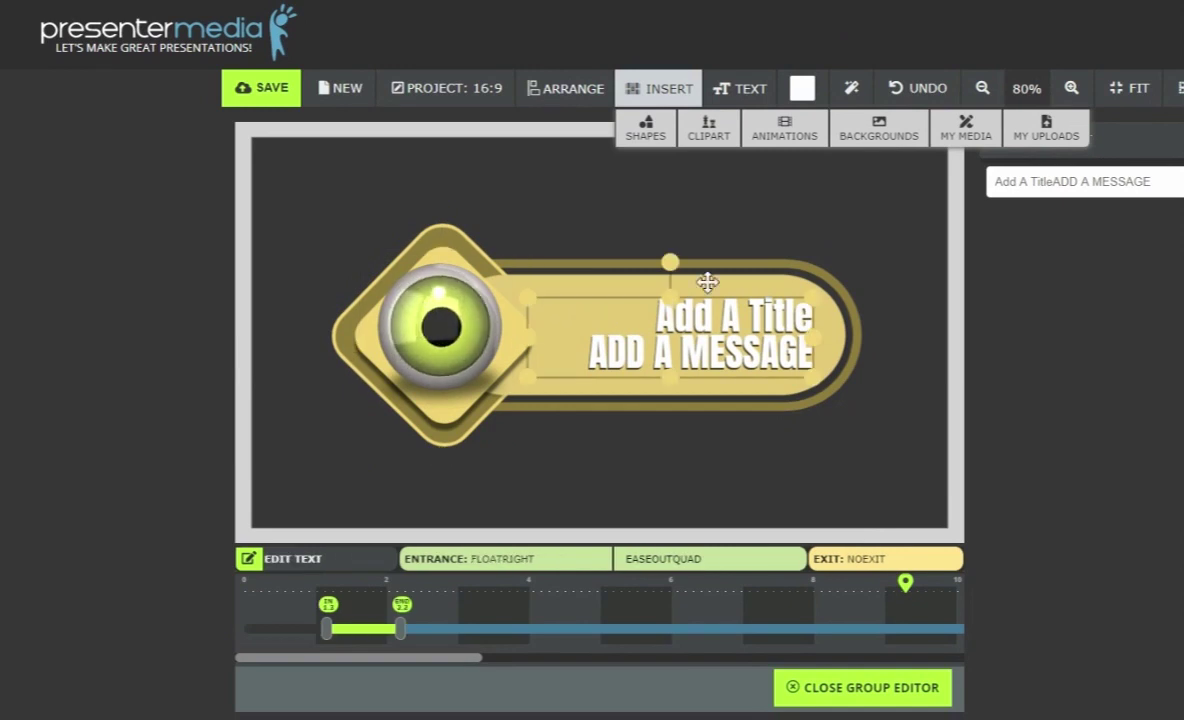
click(662, 164)
click(860, 686)
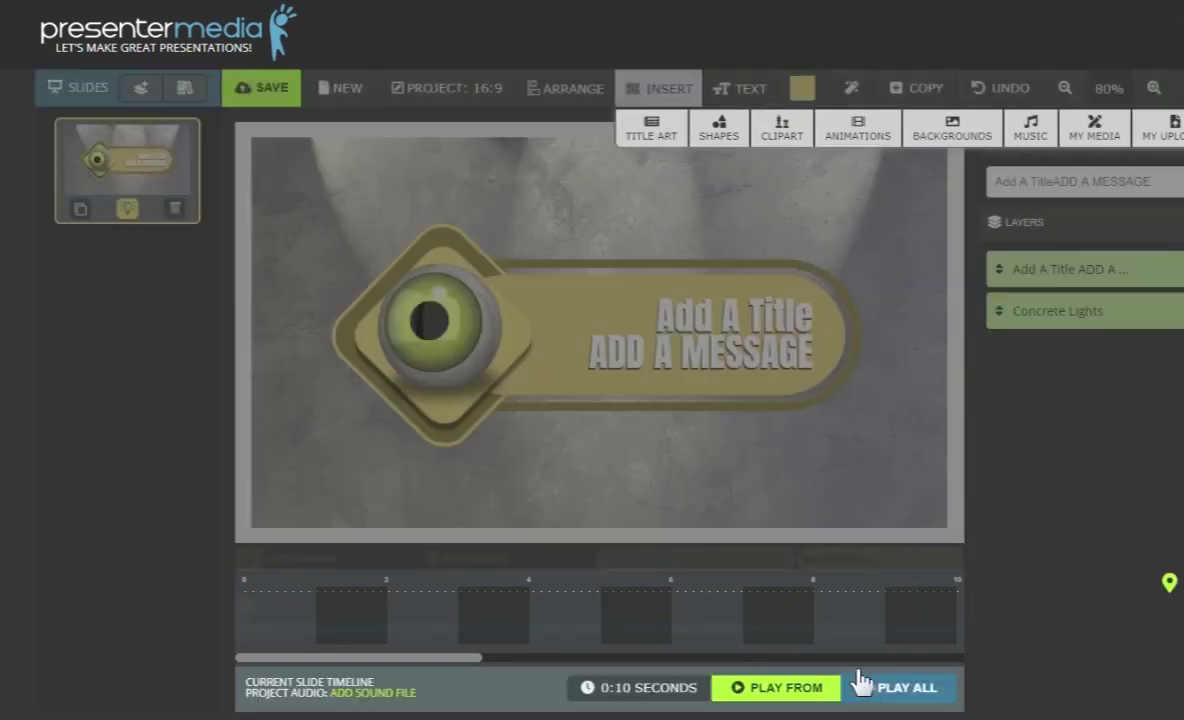
Resize the eye-and-title group and move it into the slide's lower-right area.
click(647, 344)
drag(864, 220, 1008, 168)
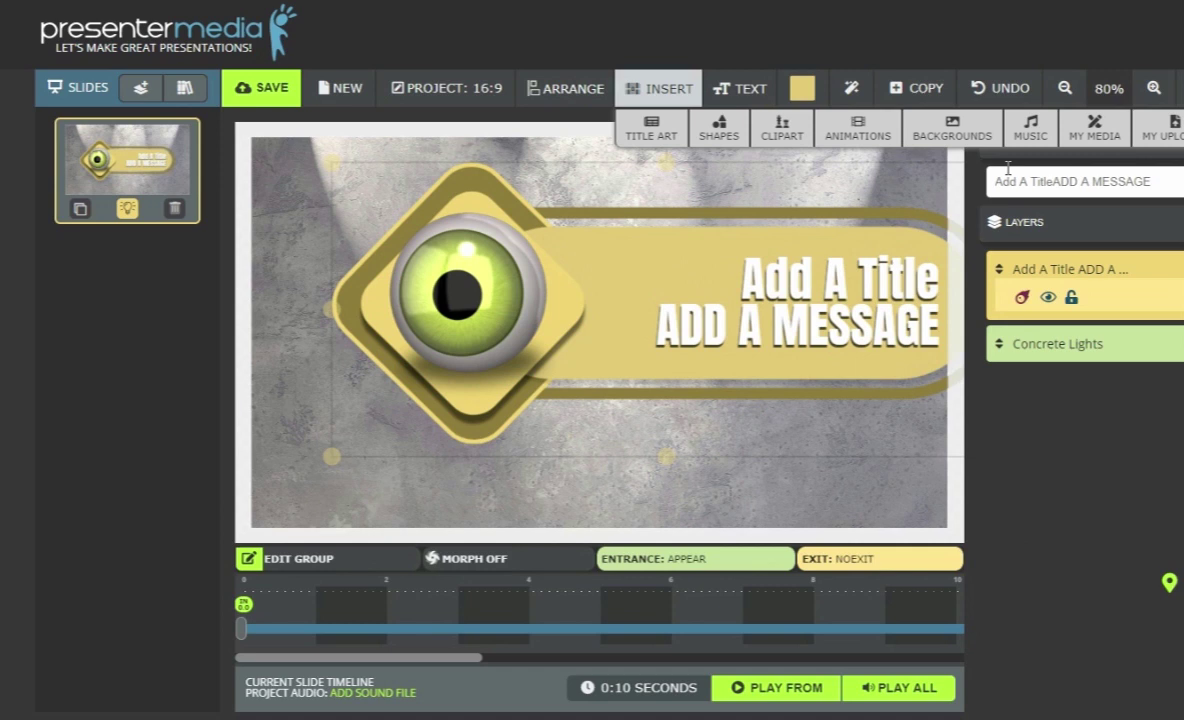
drag(828, 228, 764, 272)
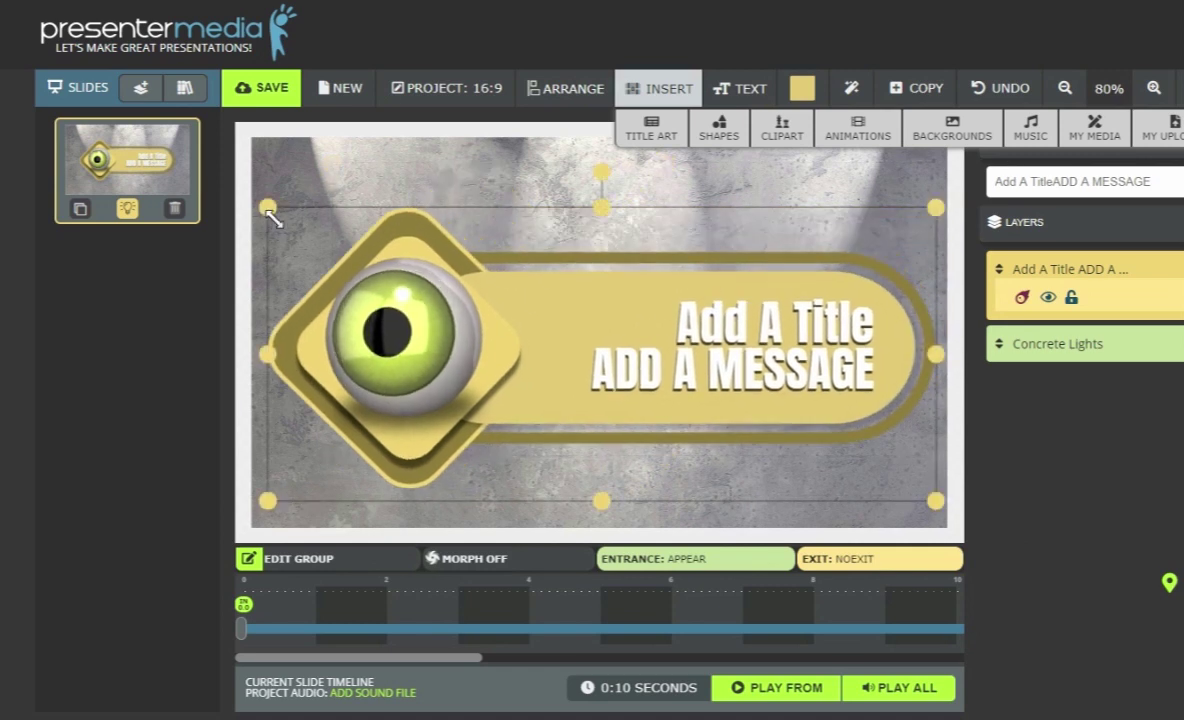
drag(268, 207, 551, 332)
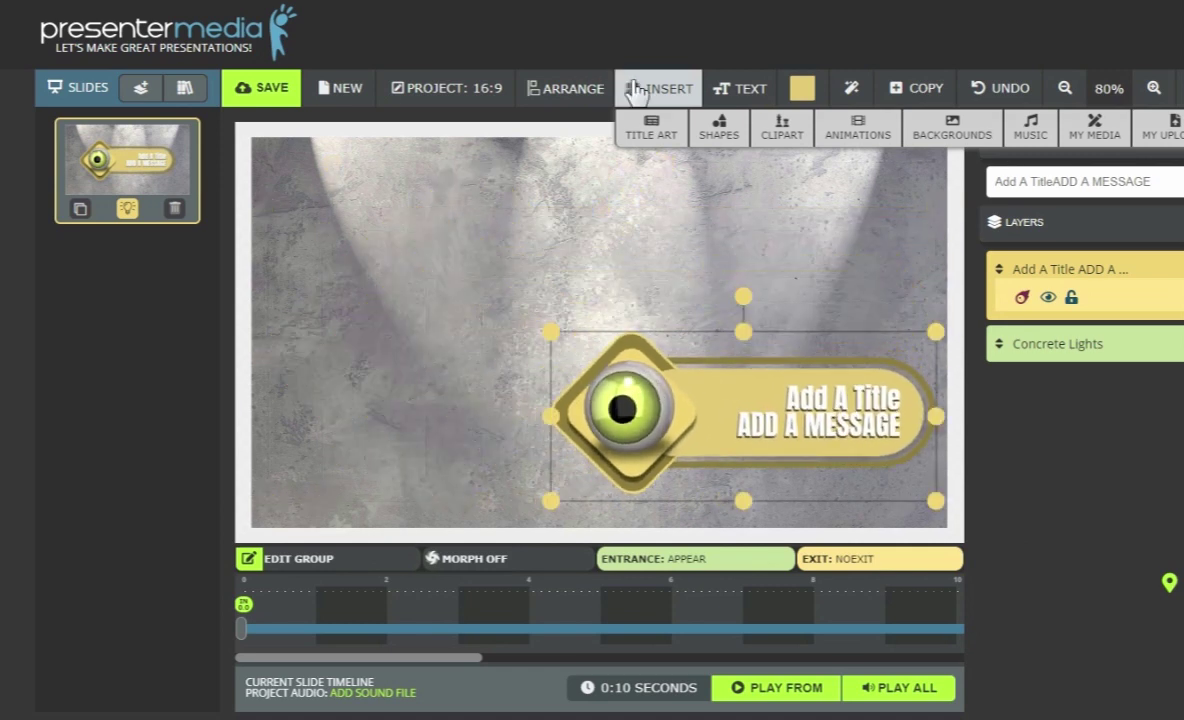
Give the eye-and-title graphic a FLY UP entrance and preview the slide's animation.
click(682, 563)
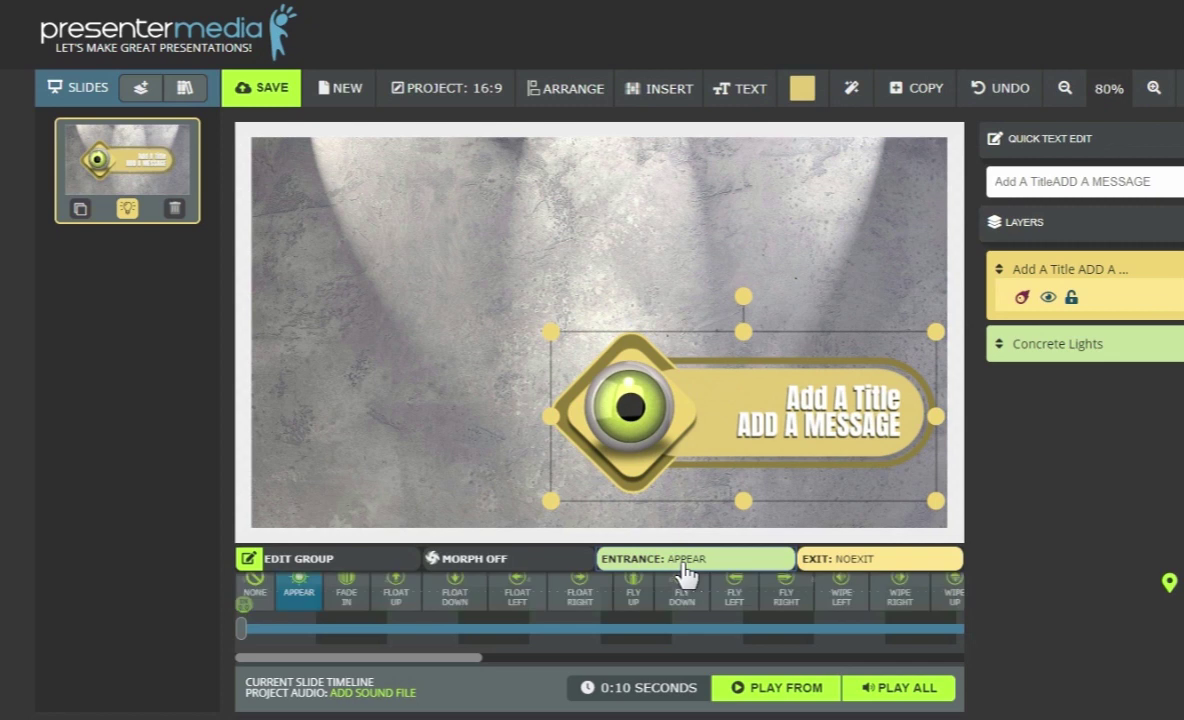
click(633, 598)
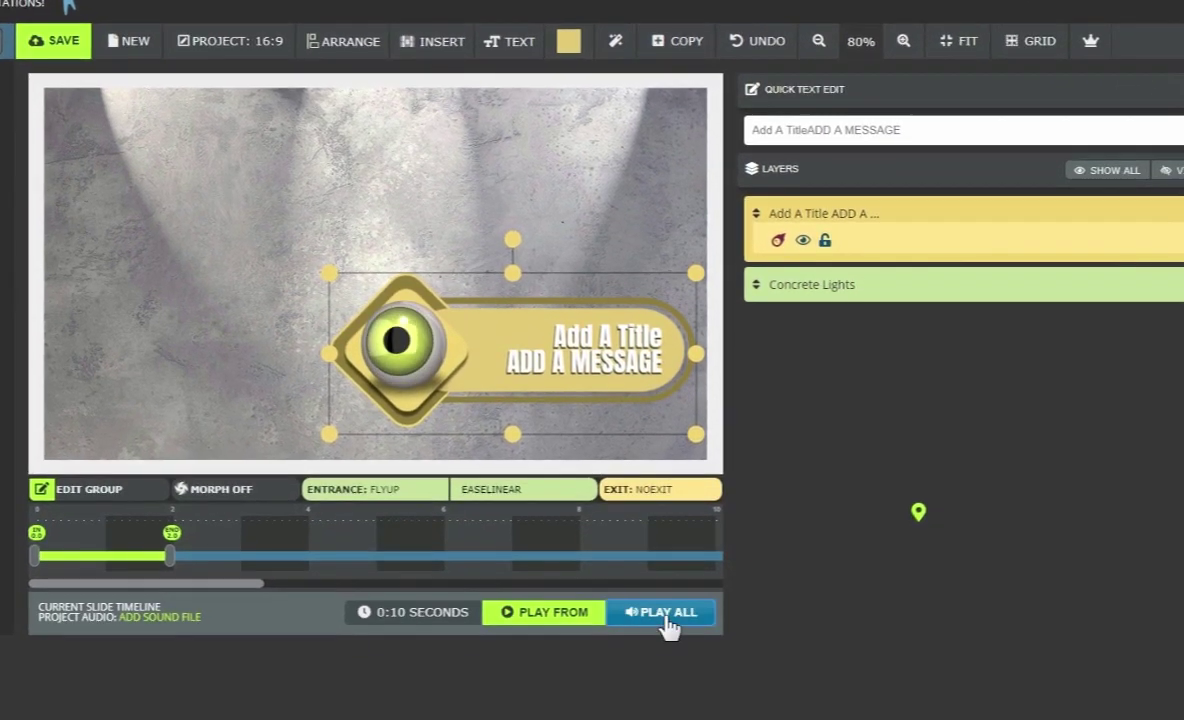
click(897, 687)
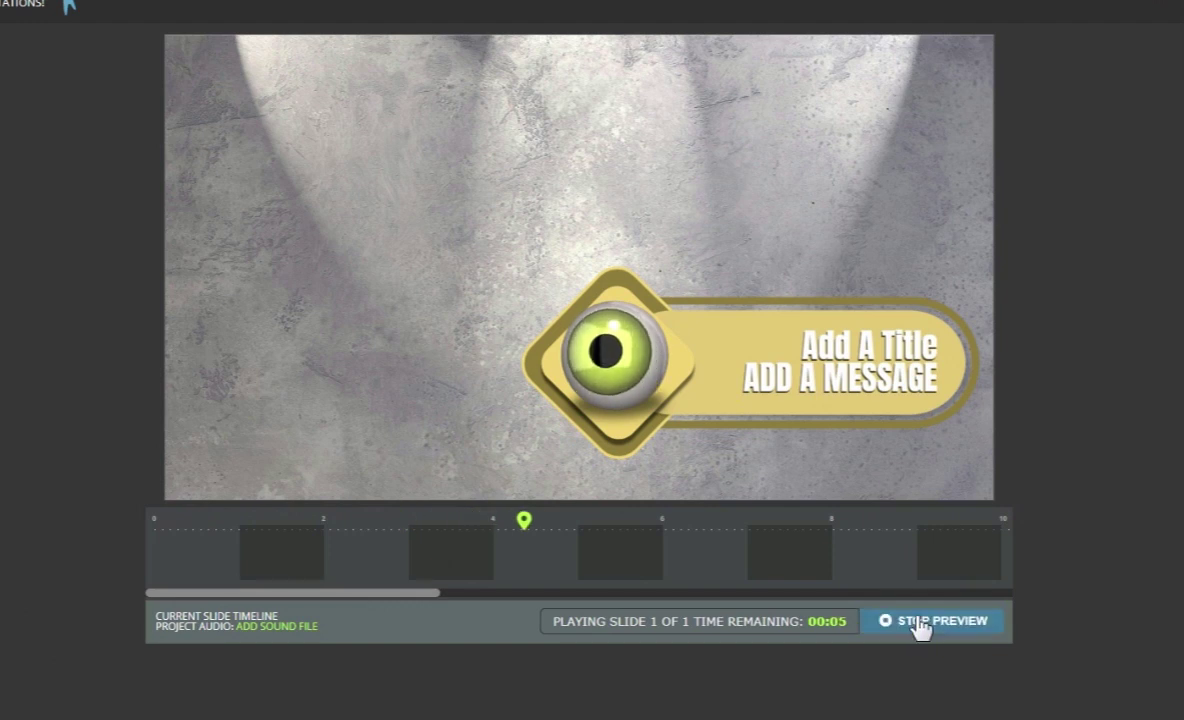
click(918, 622)
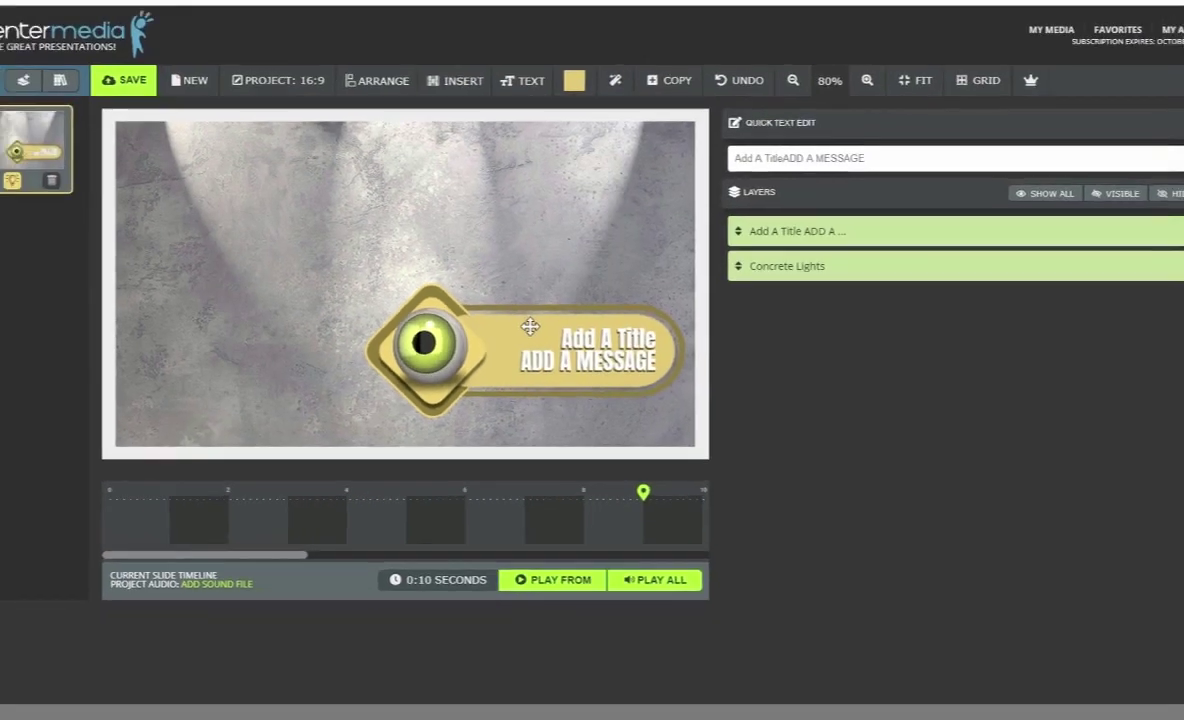
Enlarge the eye-and-title group and shift it up-left toward the slide's centre.
click(530, 326)
drag(370, 279, 246, 235)
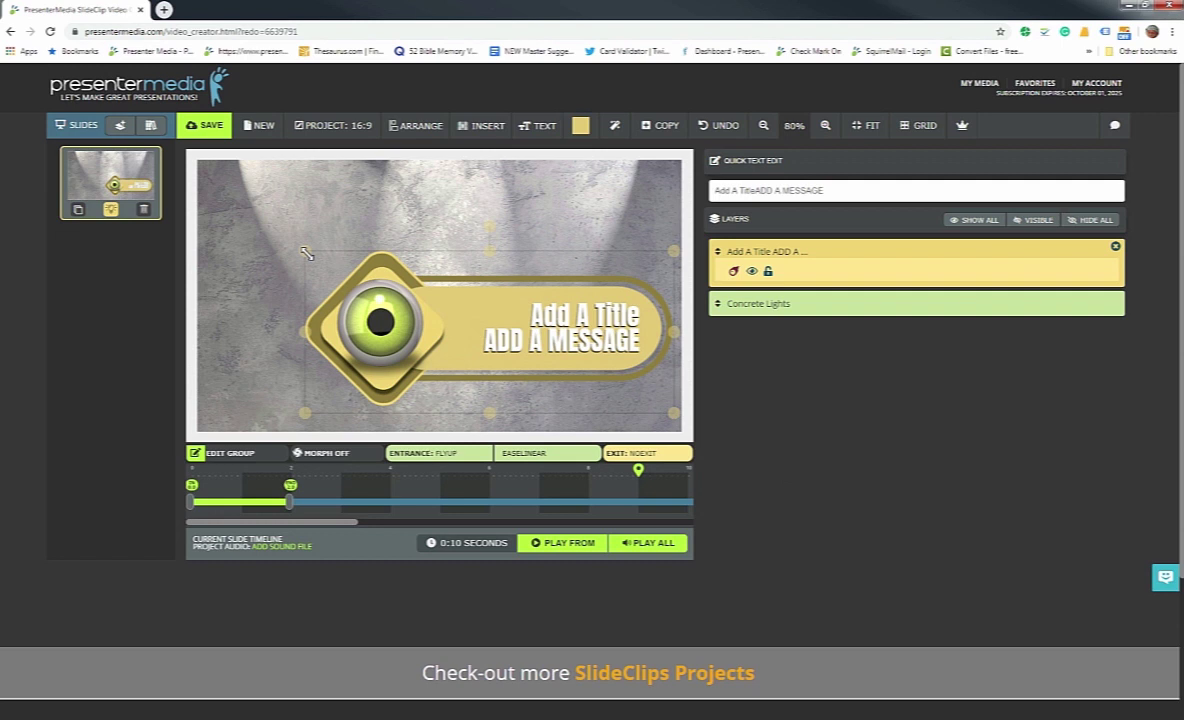
drag(362, 300, 328, 274)
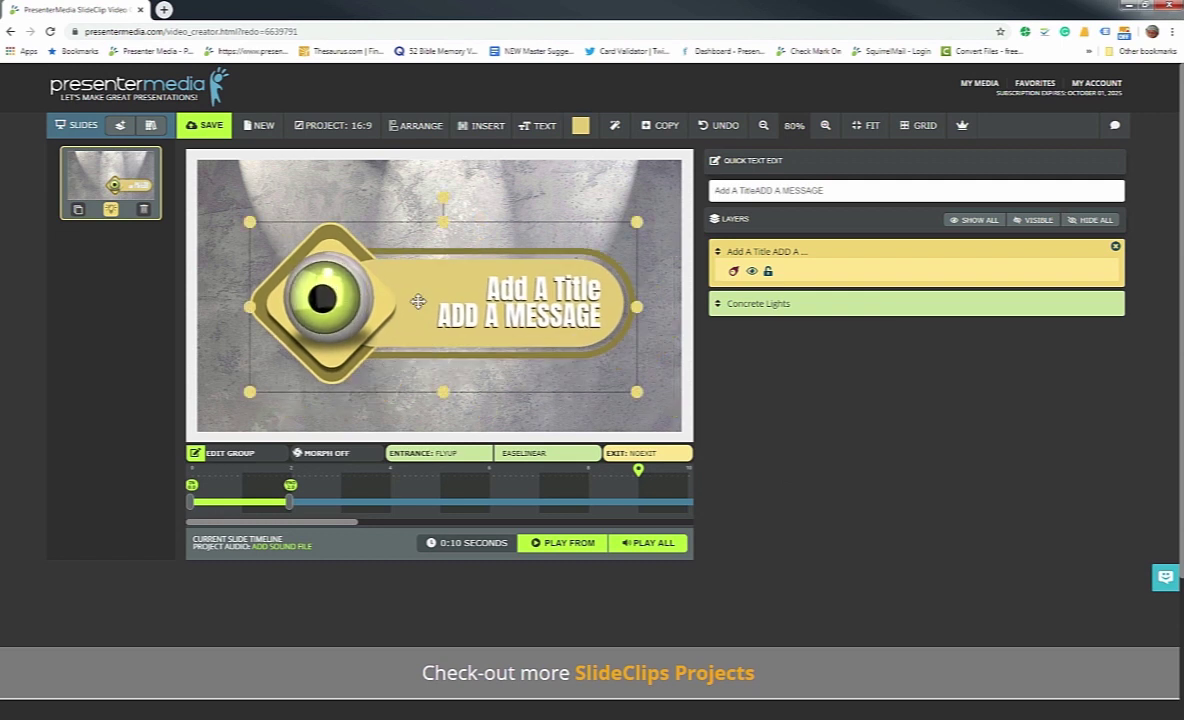
Delete the eye-and-title group and bring up the Title Art gallery from Insert.
key(Delete)
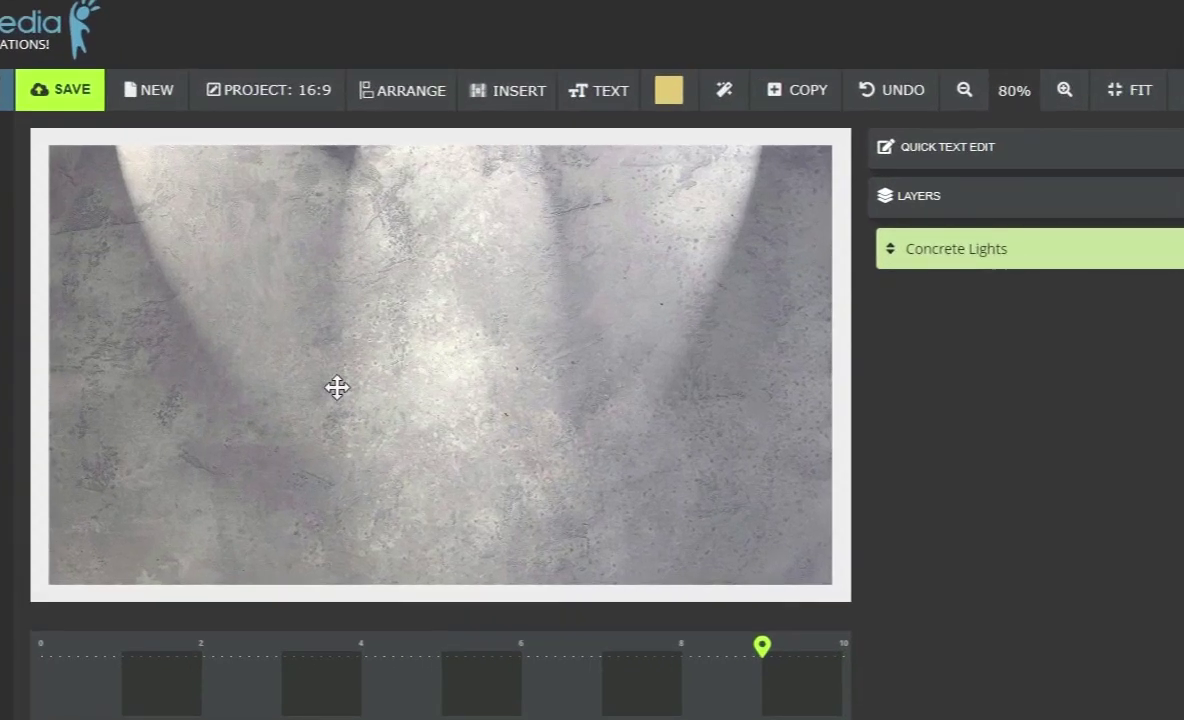
click(495, 95)
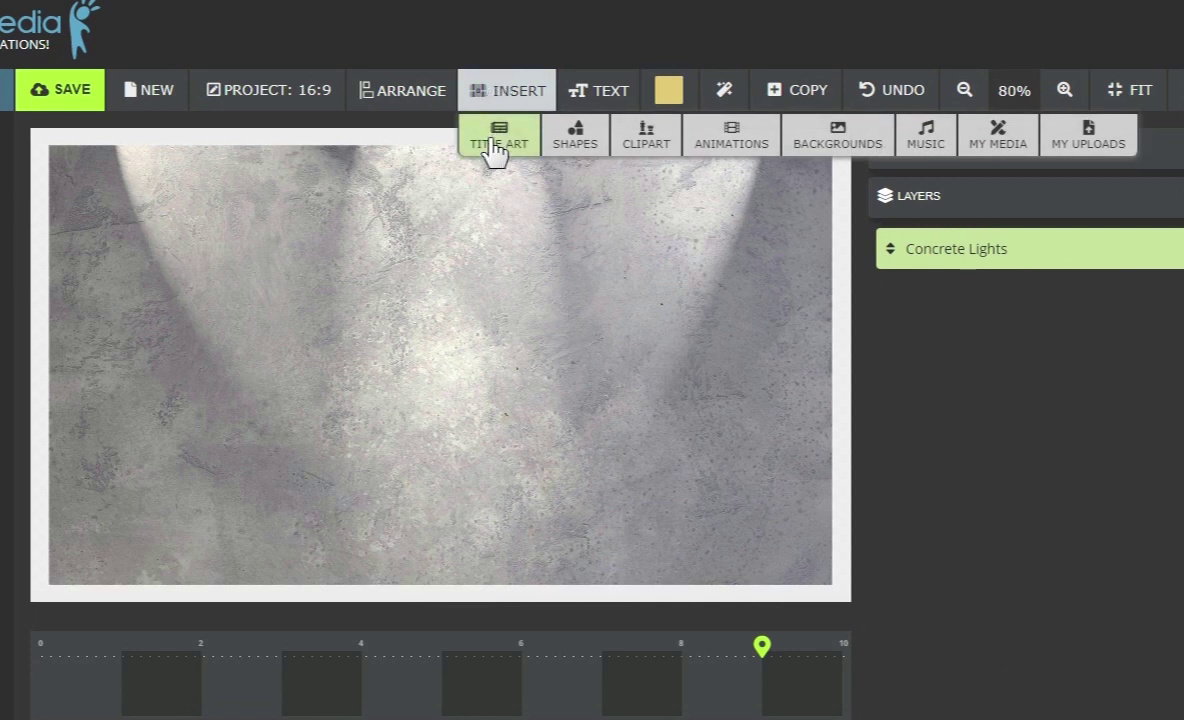
click(505, 145)
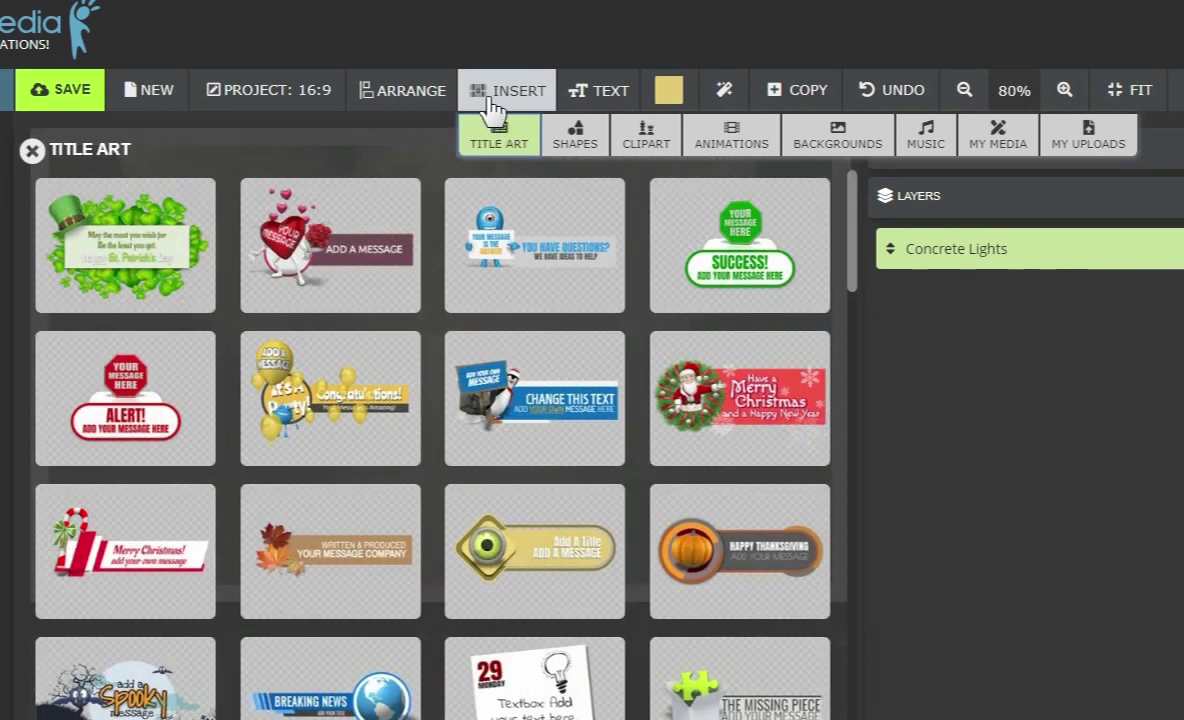
click(499, 96)
click(499, 96)
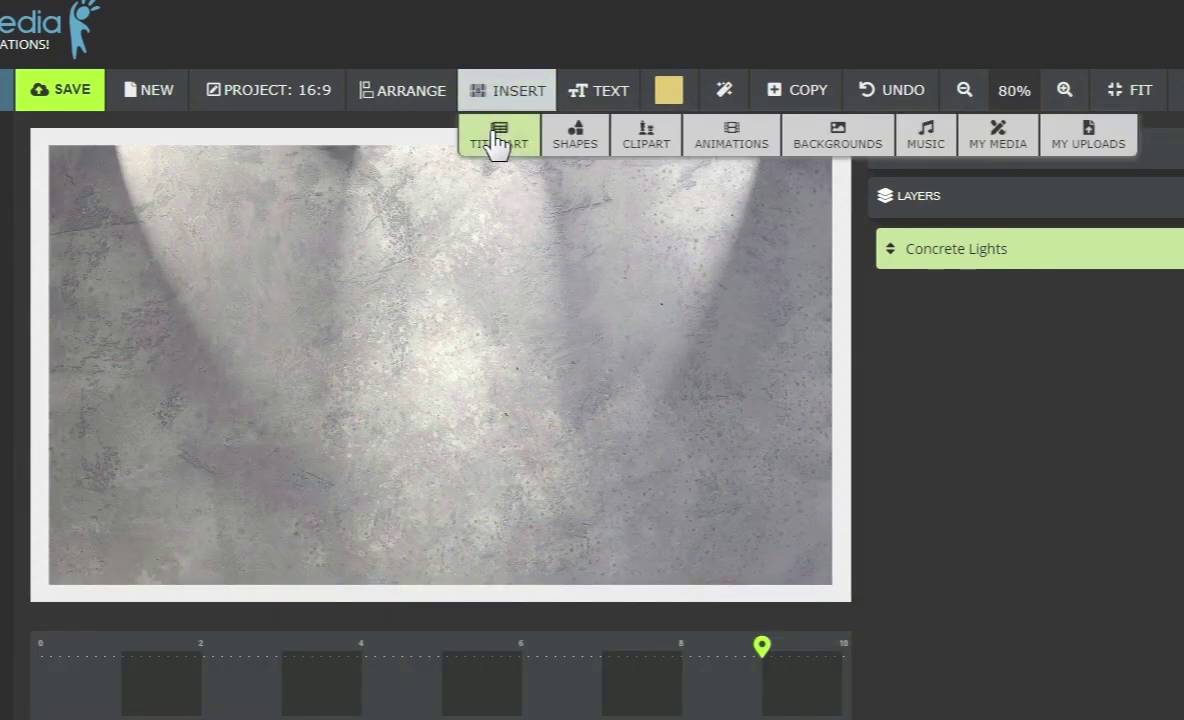
click(492, 145)
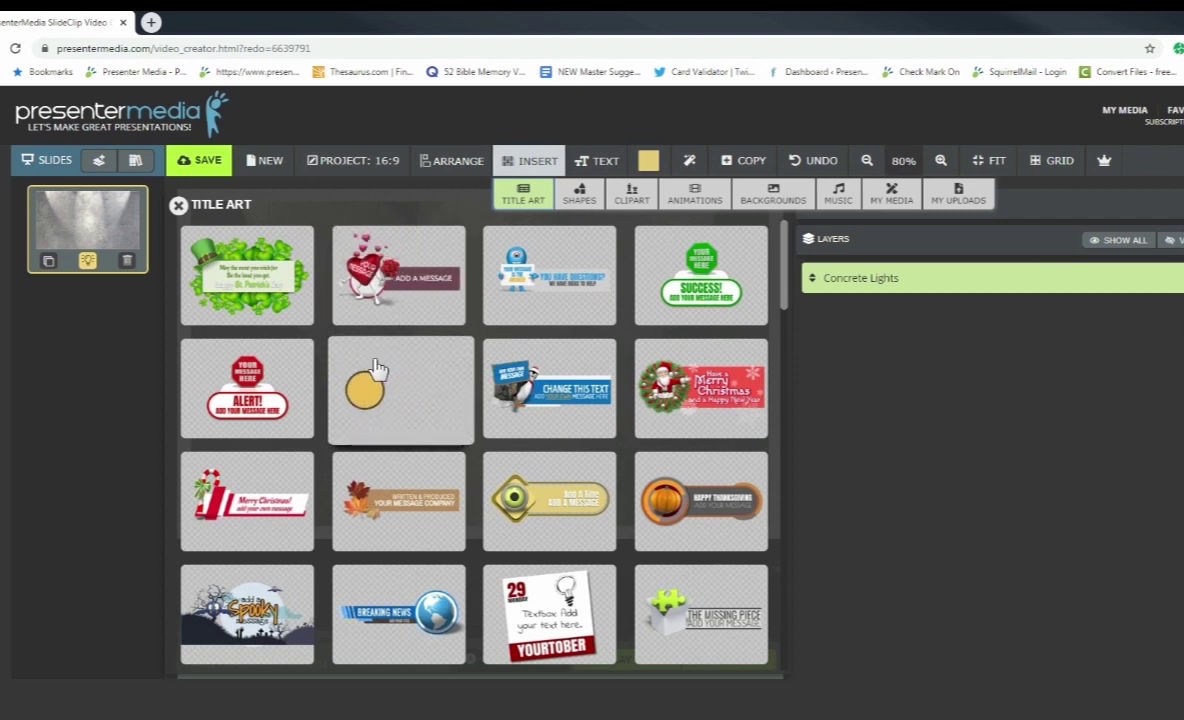
Add the balloon 'It's A Party! Congratulations!' title art, then enlarge and position it on the slide.
click(390, 397)
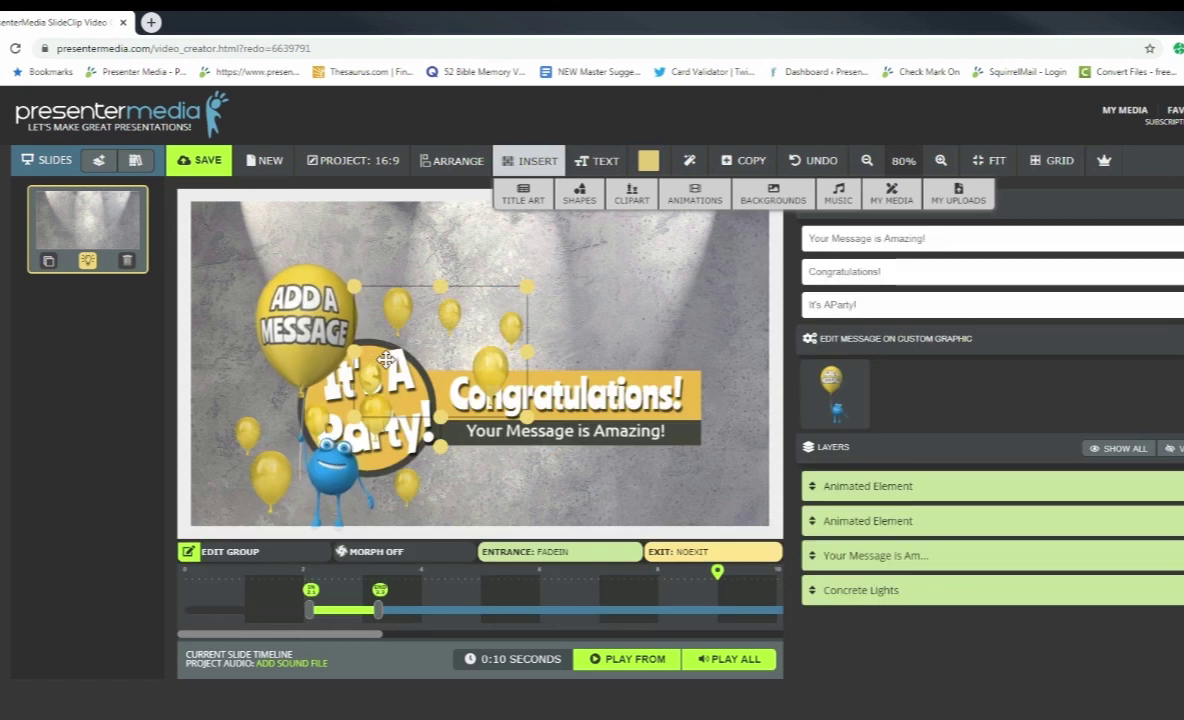
drag(617, 398, 612, 361)
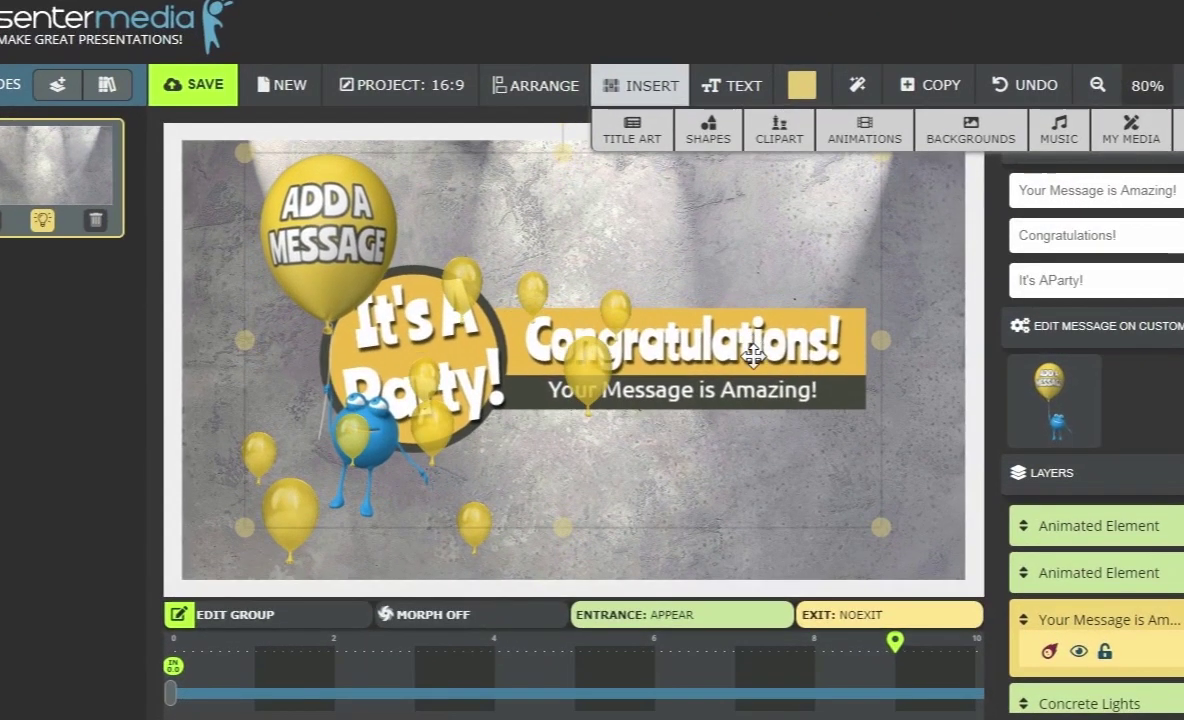
drag(753, 352, 755, 365)
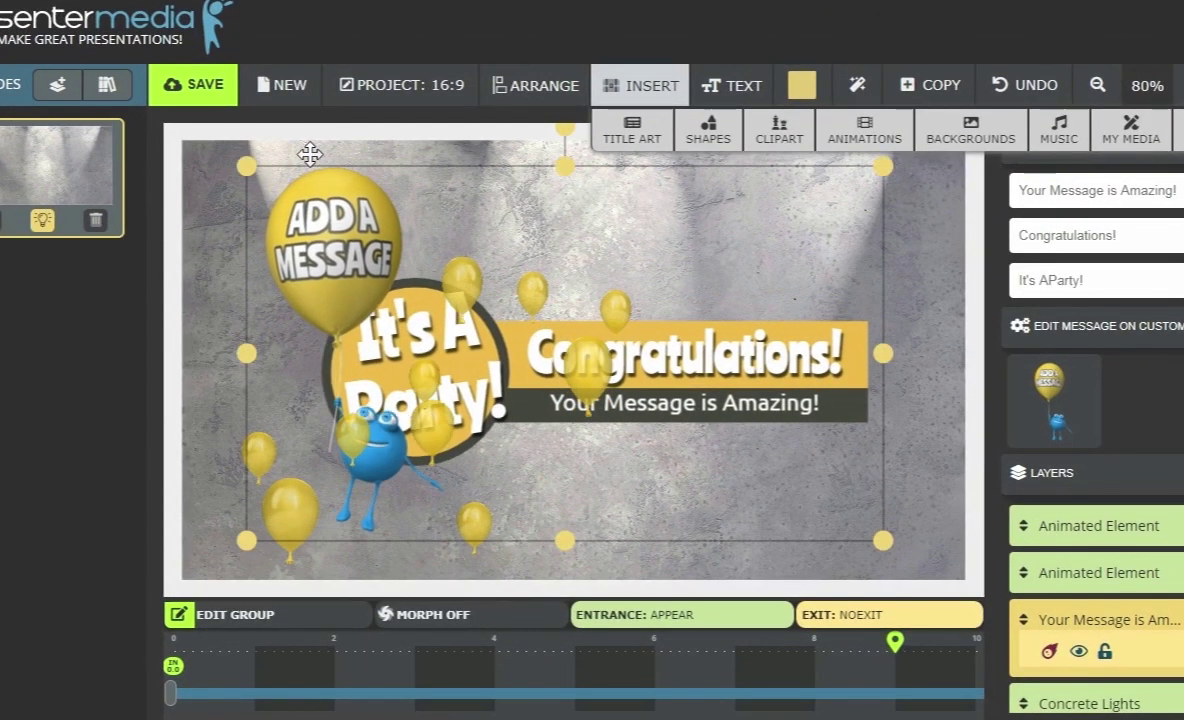
drag(250, 170, 215, 150)
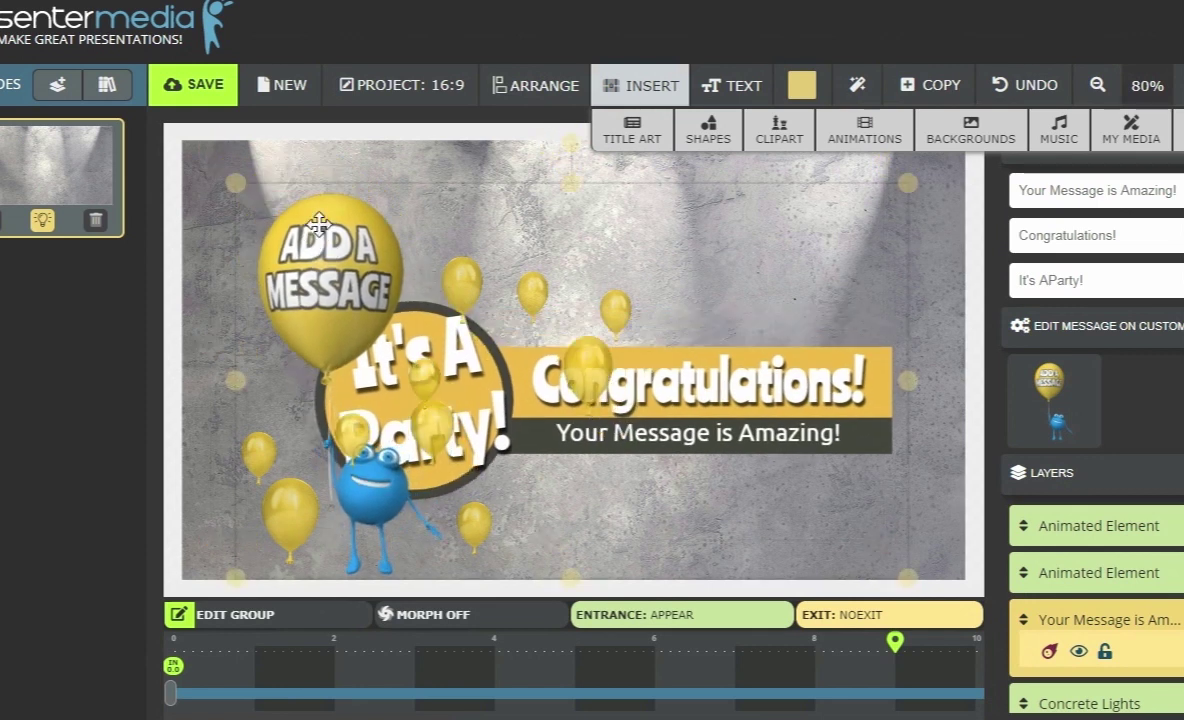
drag(302, 220, 305, 218)
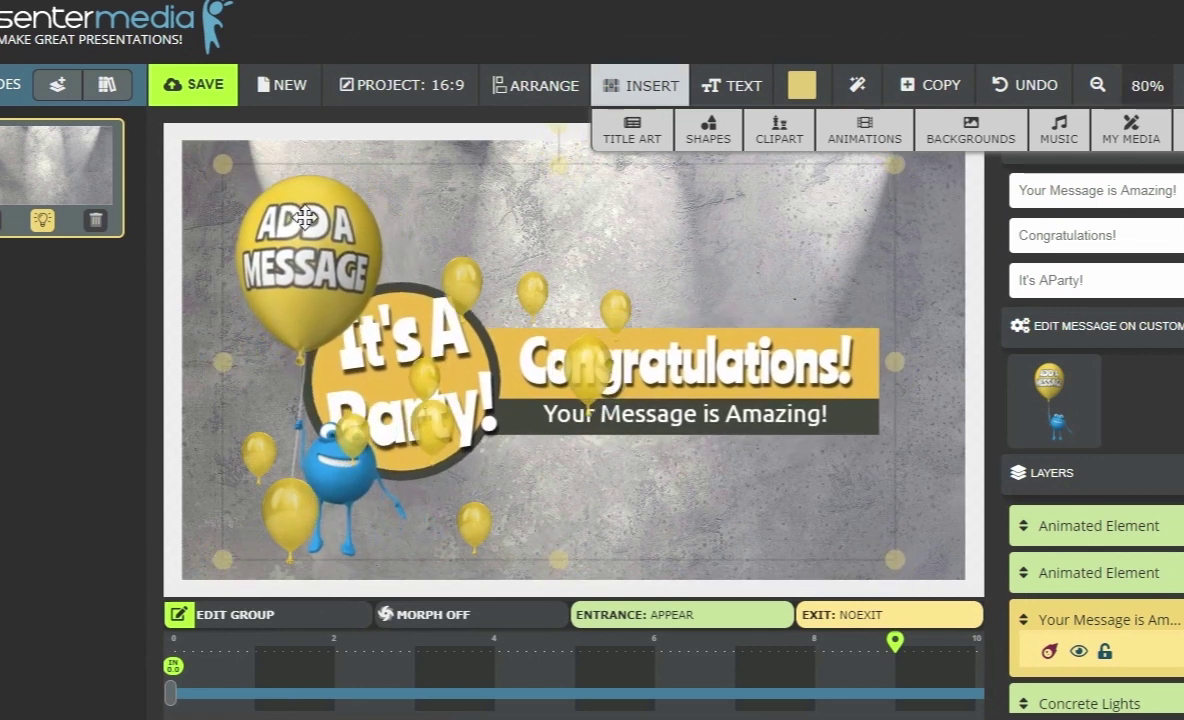
click(622, 300)
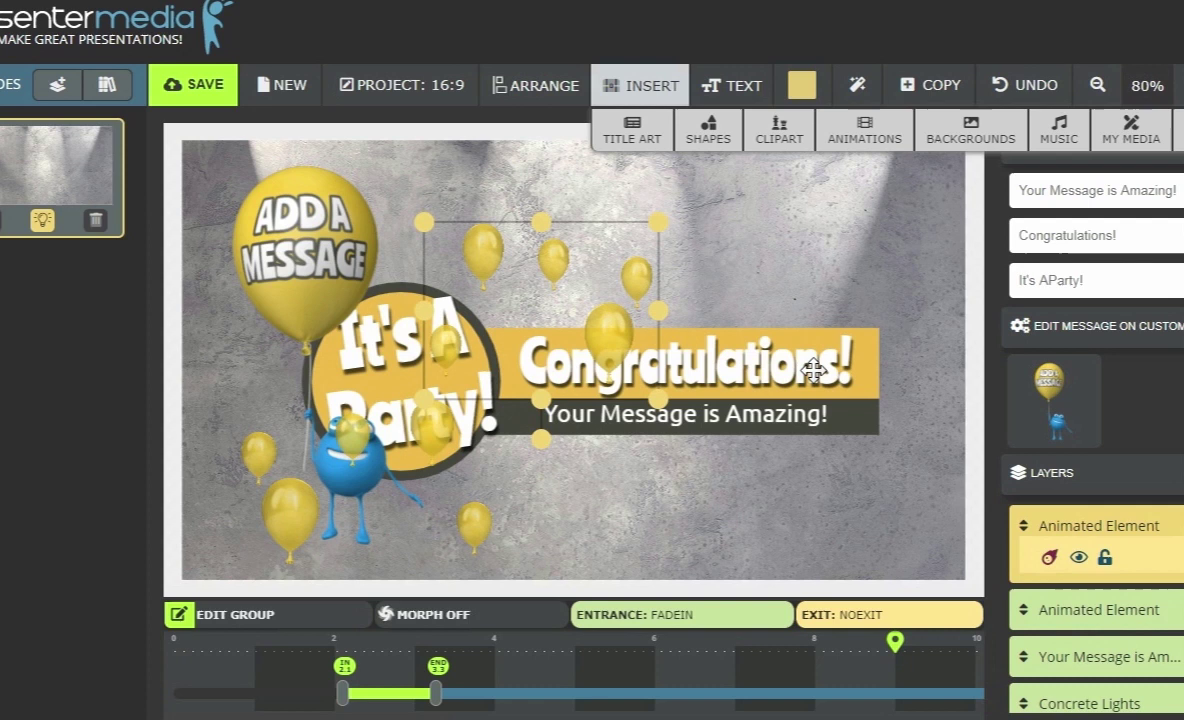
click(697, 405)
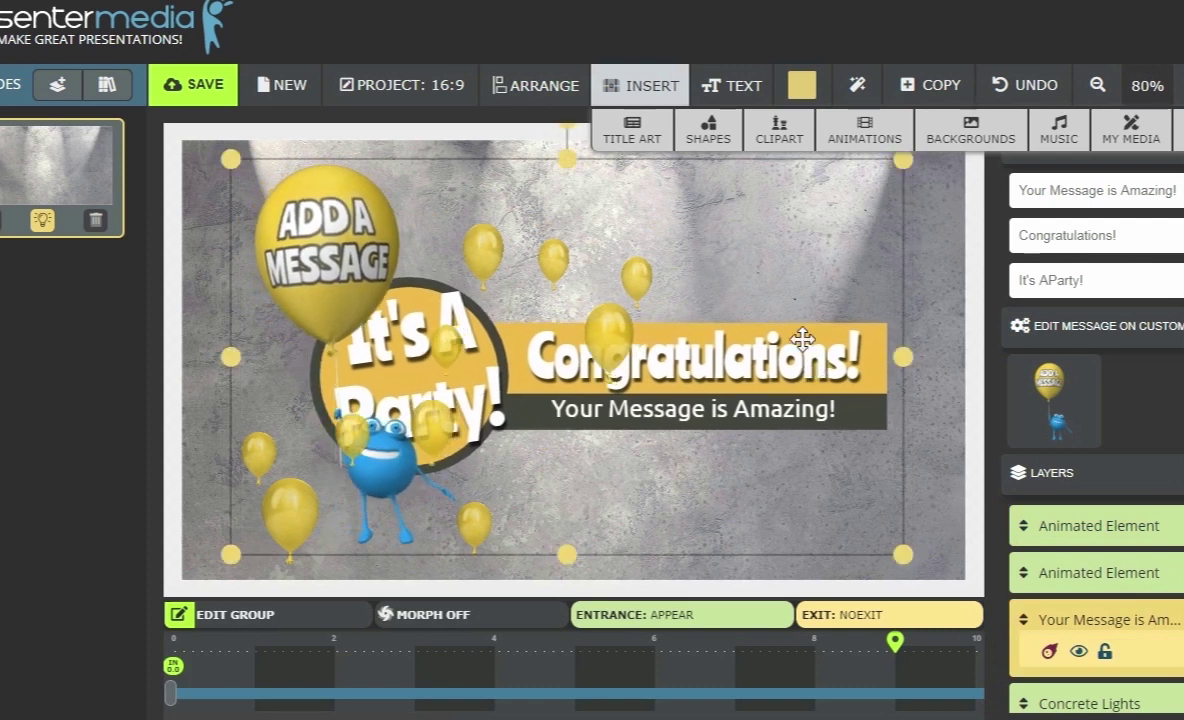
click(655, 98)
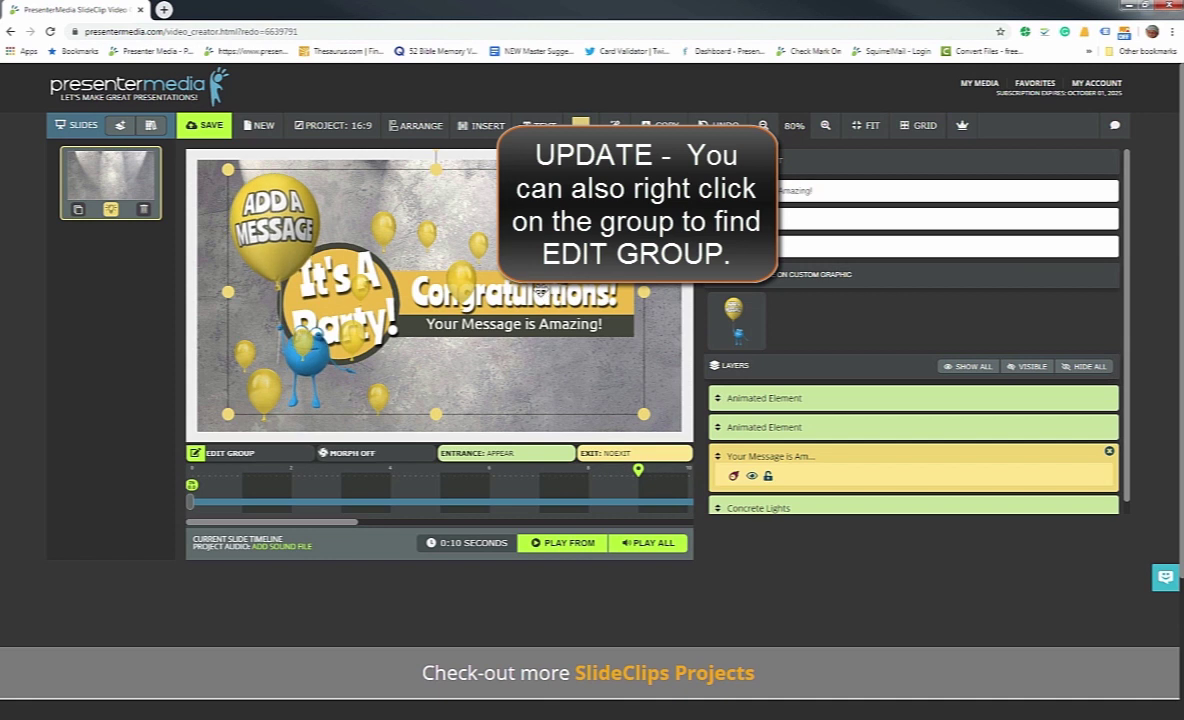
right_click(545, 296)
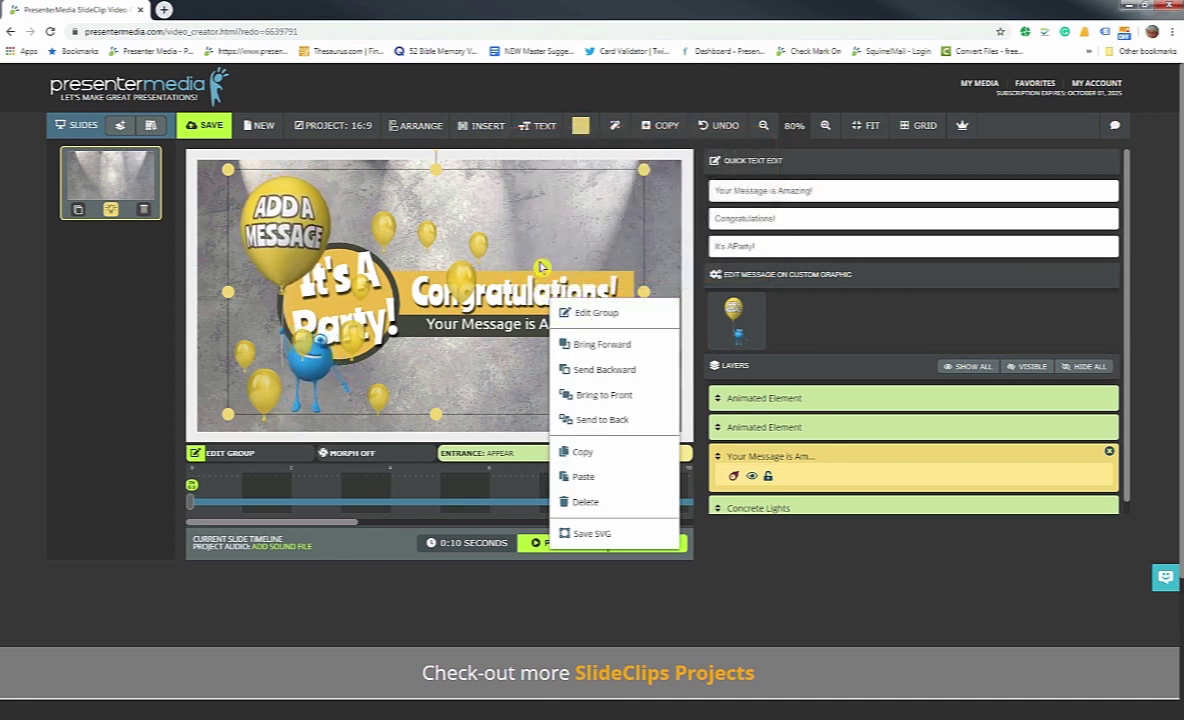
click(257, 457)
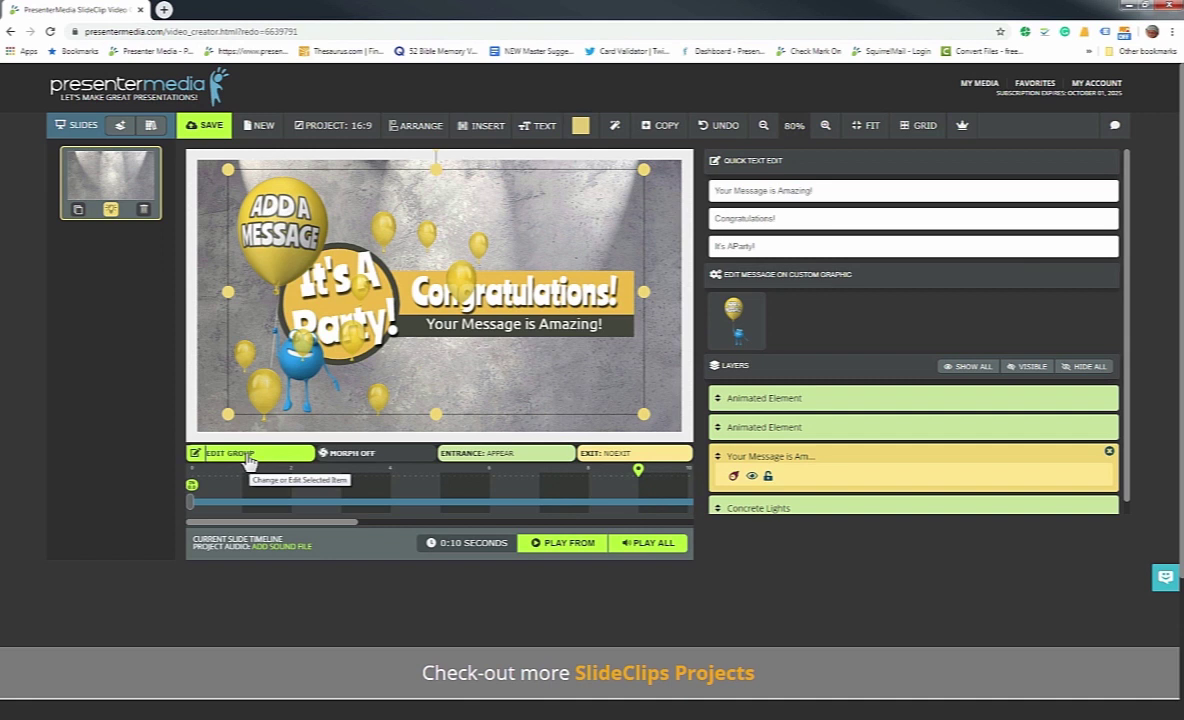
Open the party title's group editor and select the balloon figure and Congratulations! text.
click(249, 458)
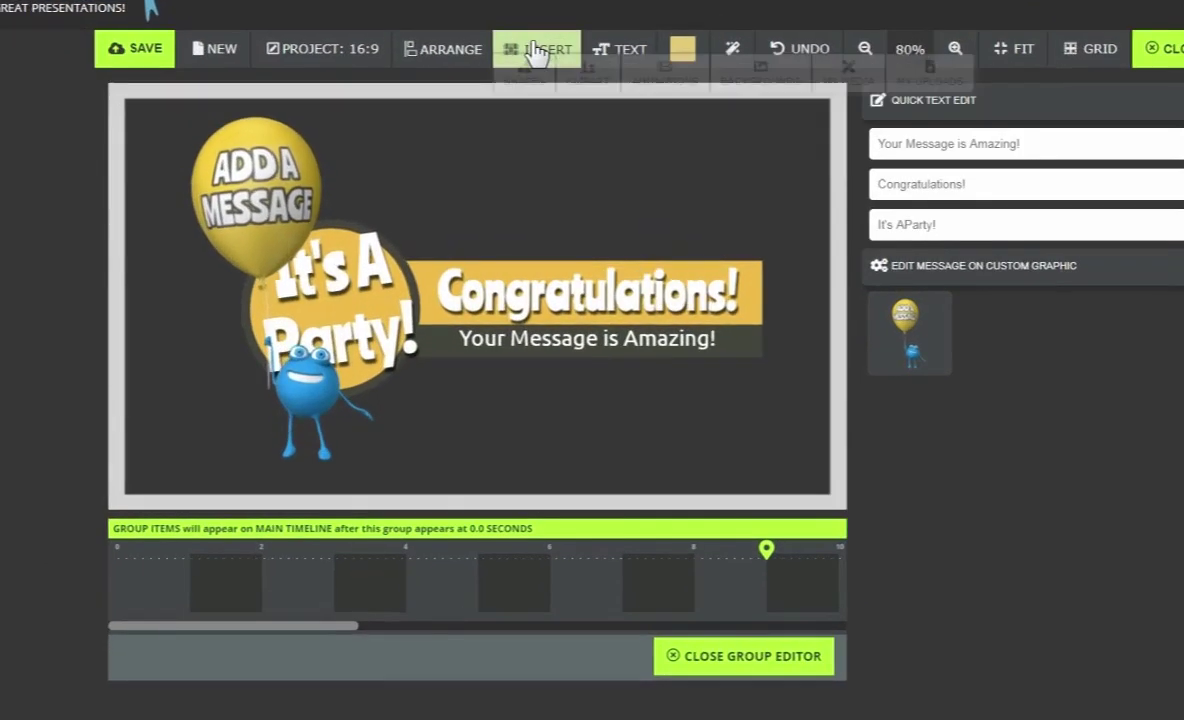
click(256, 199)
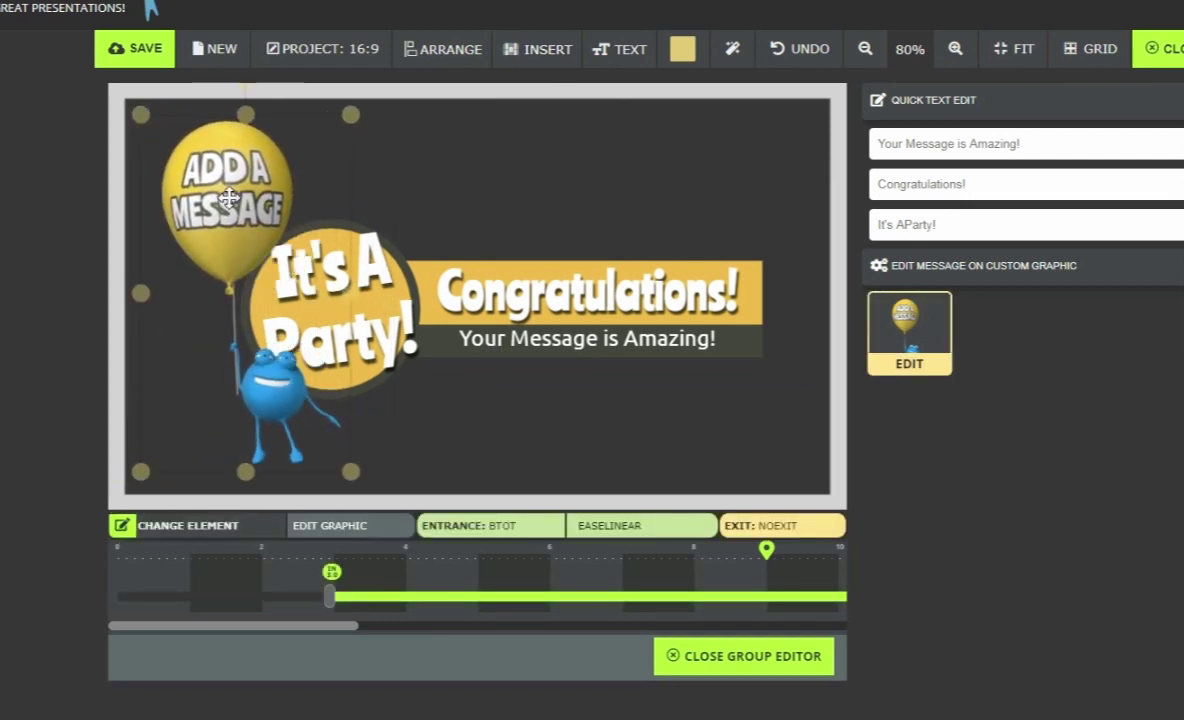
click(685, 285)
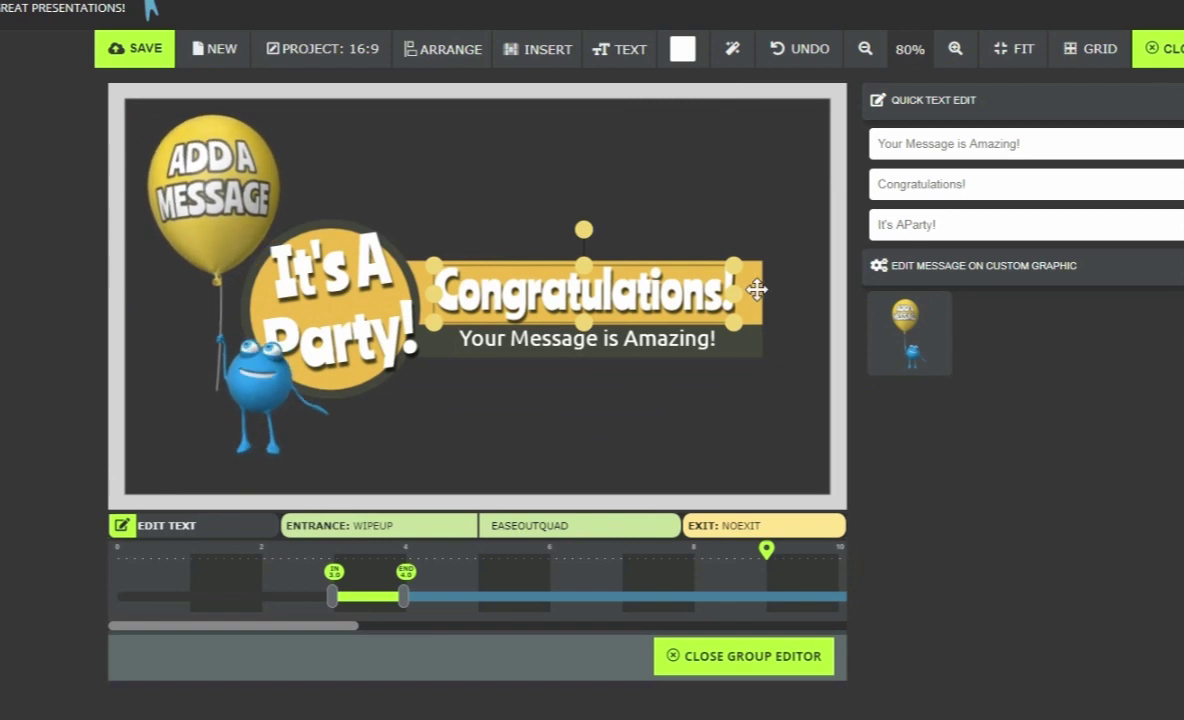
Recolour the Congratulations! banner from yellow to a fully saturated, bright green.
click(757, 289)
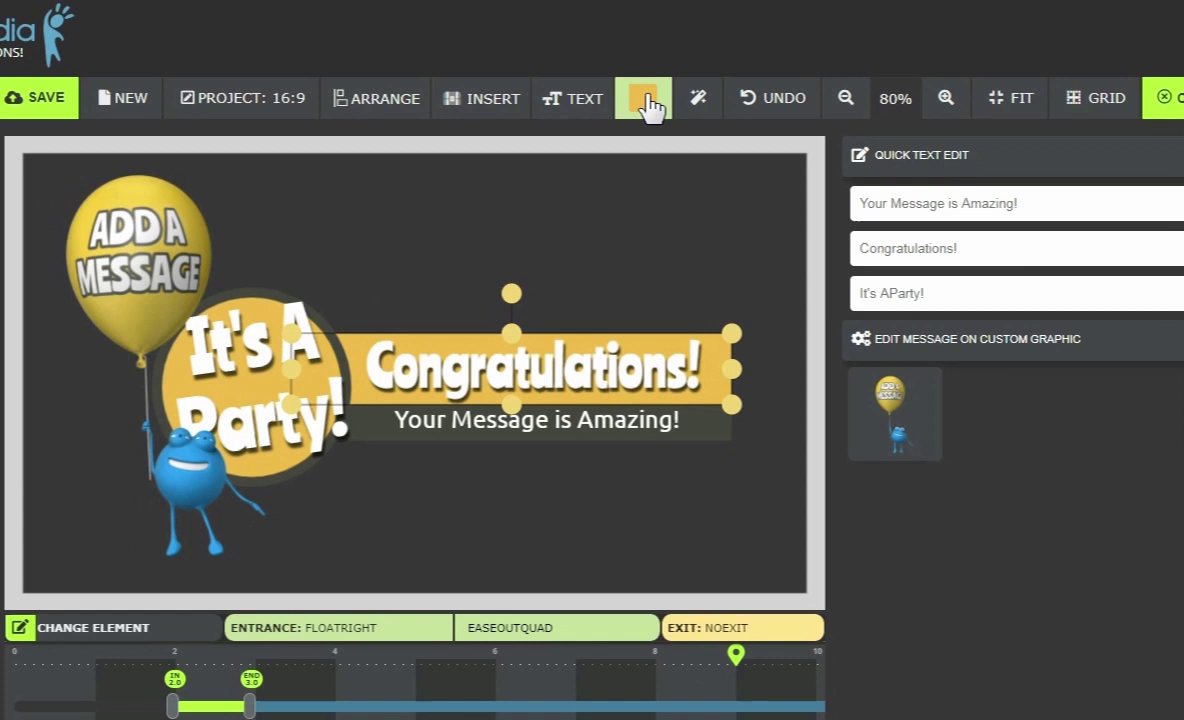
click(642, 108)
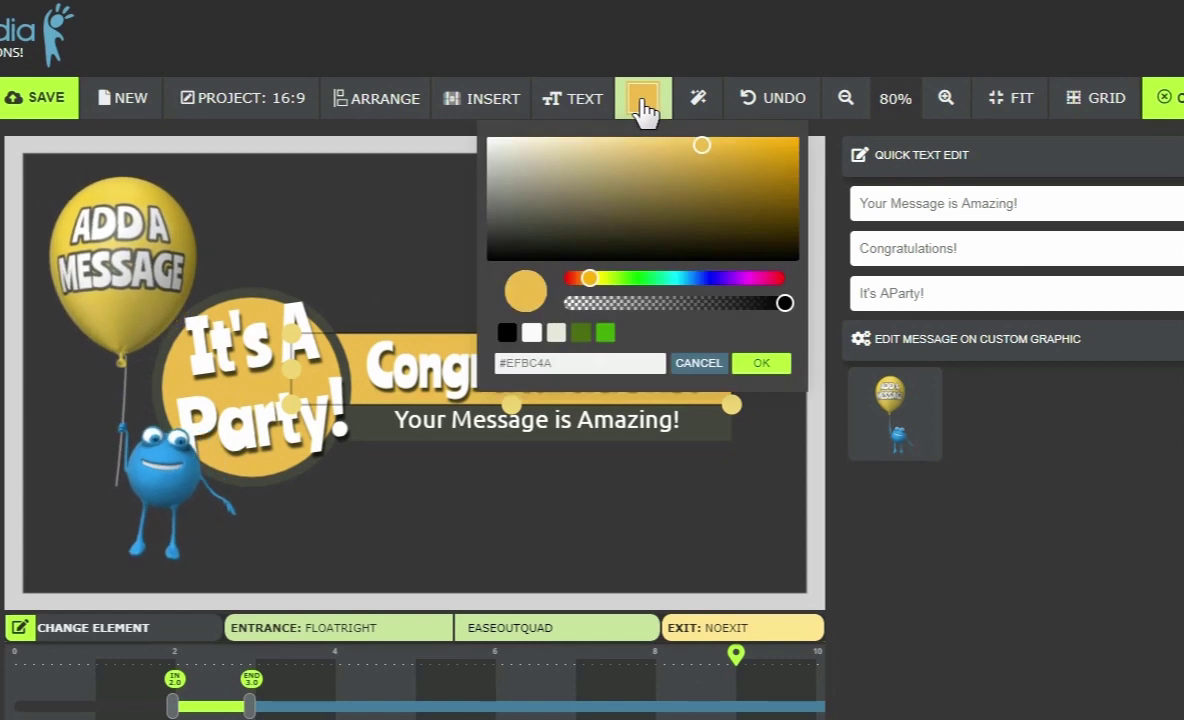
drag(589, 278, 626, 283)
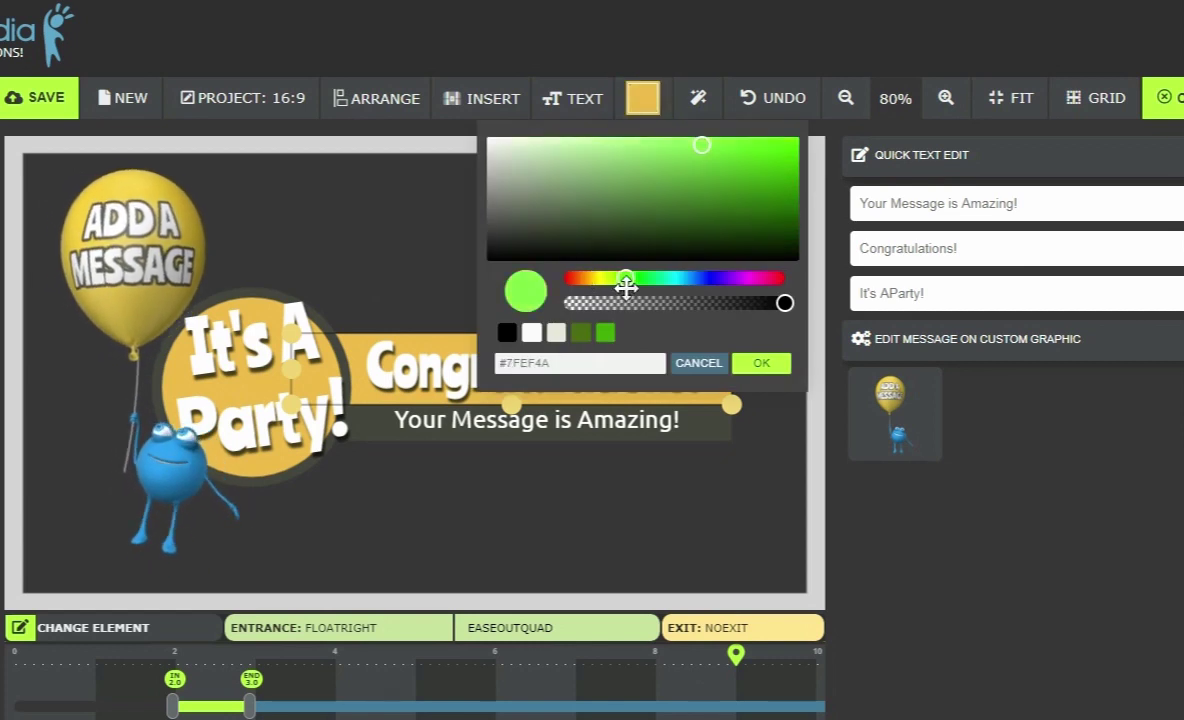
click(769, 192)
drag(769, 192, 789, 167)
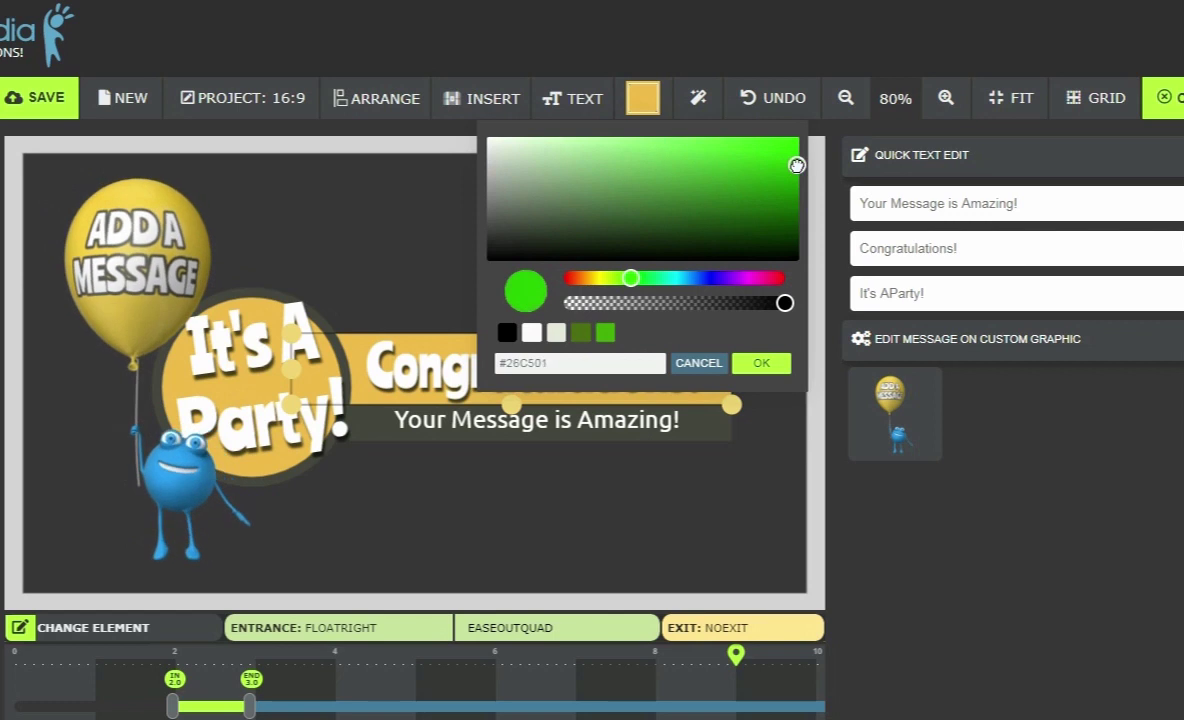
click(698, 364)
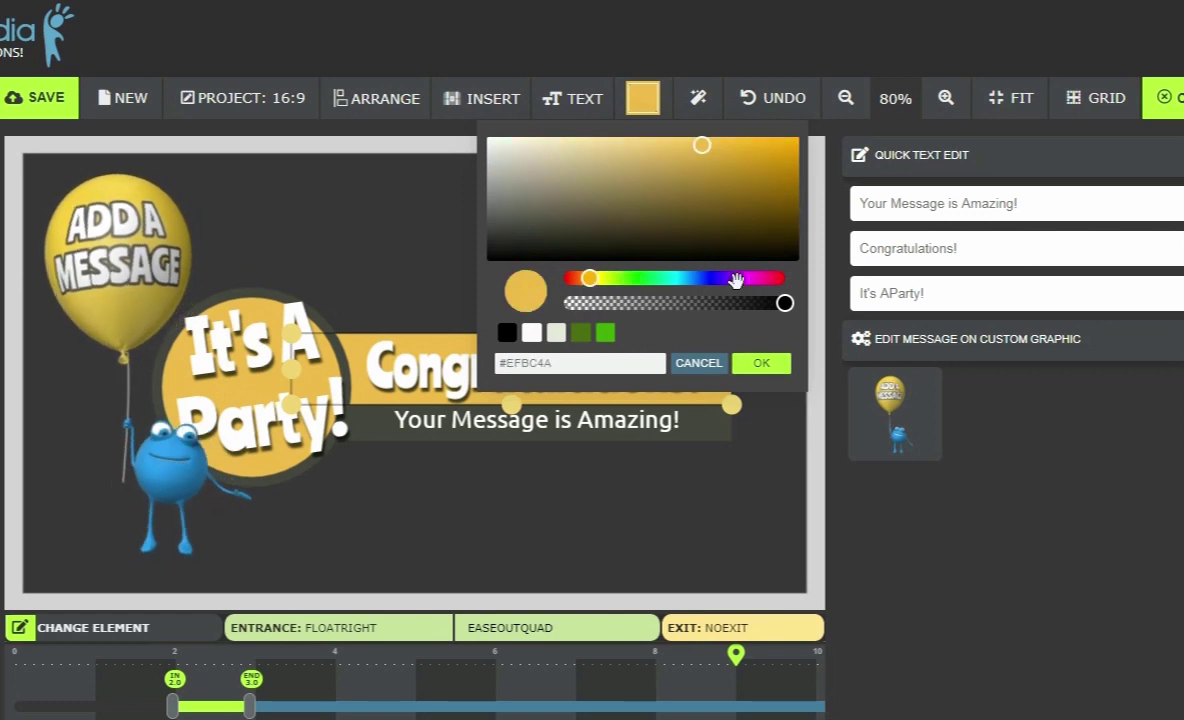
click(635, 279)
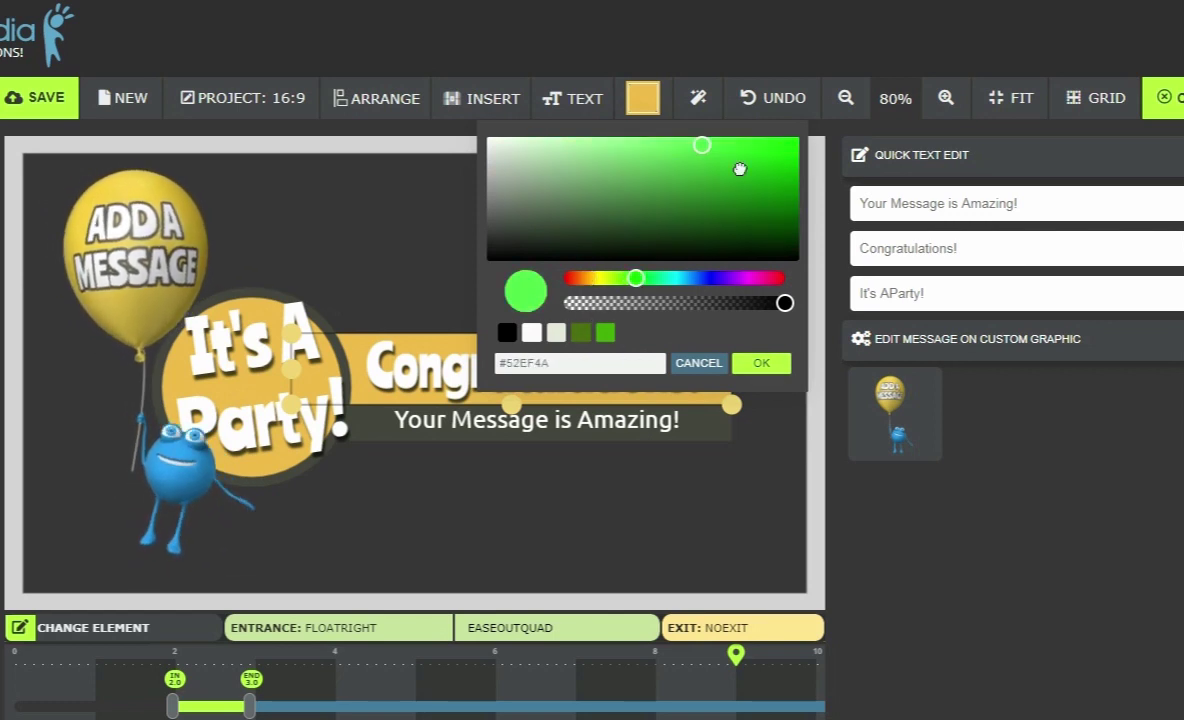
drag(740, 169, 795, 167)
click(763, 365)
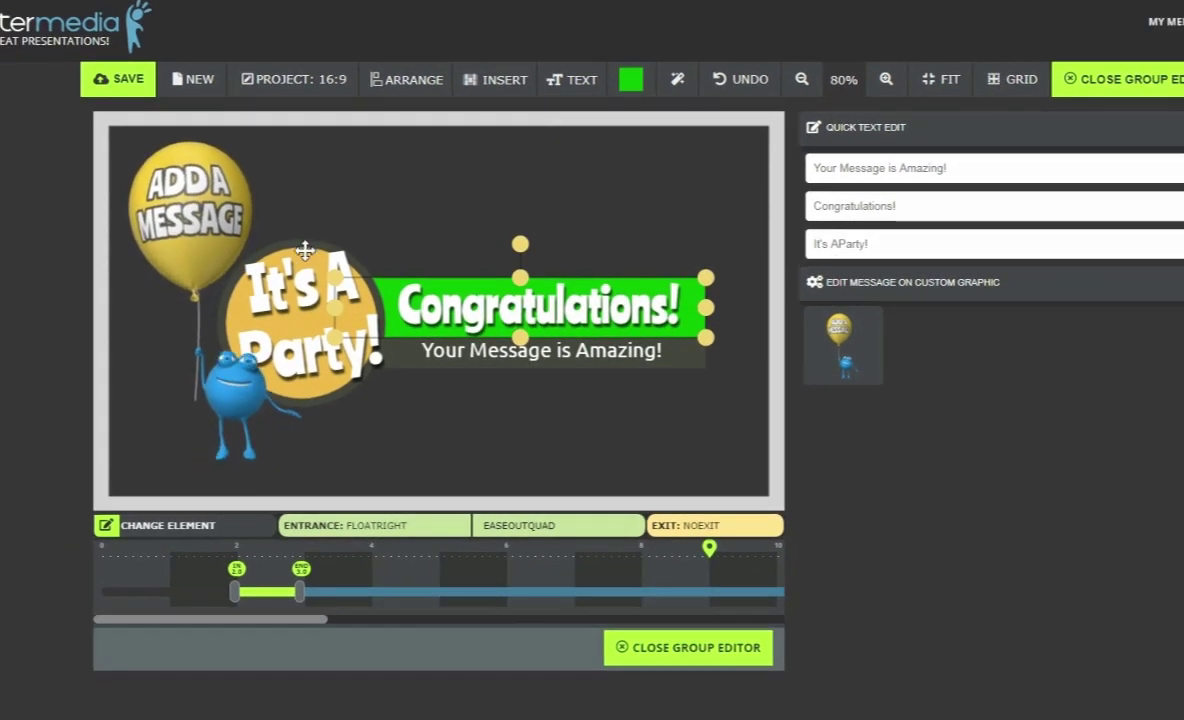
Fill the It's A Party circle with the preset bright green.
click(305, 250)
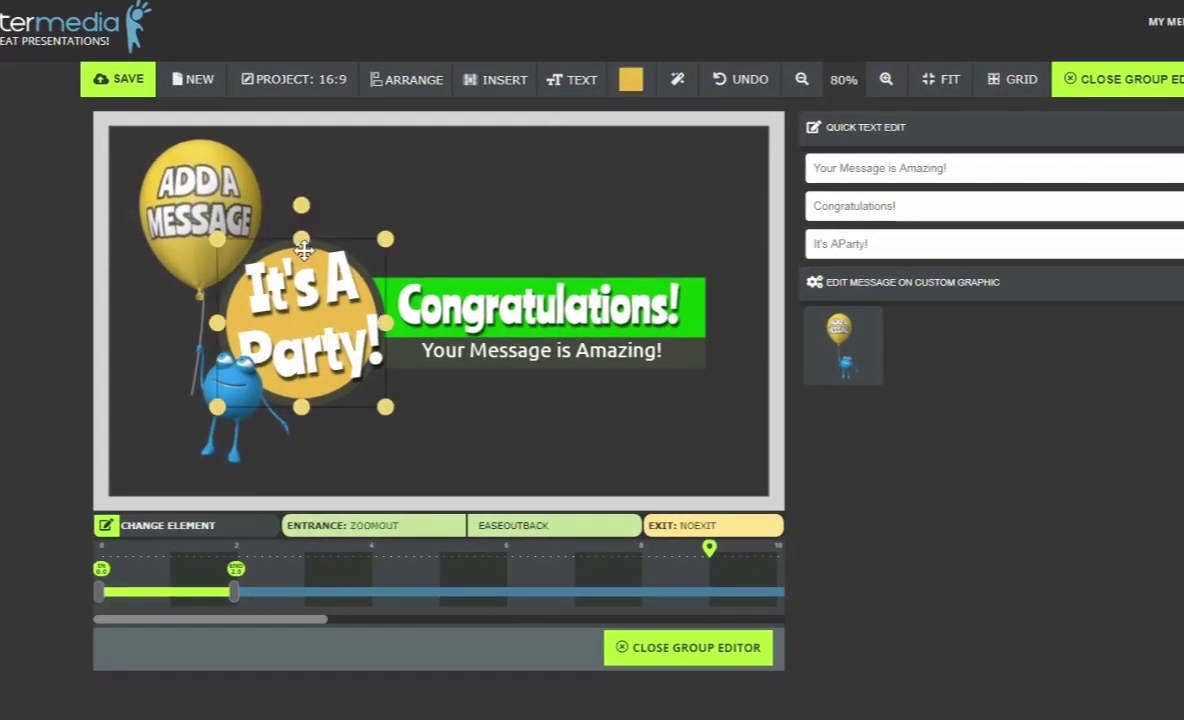
click(631, 79)
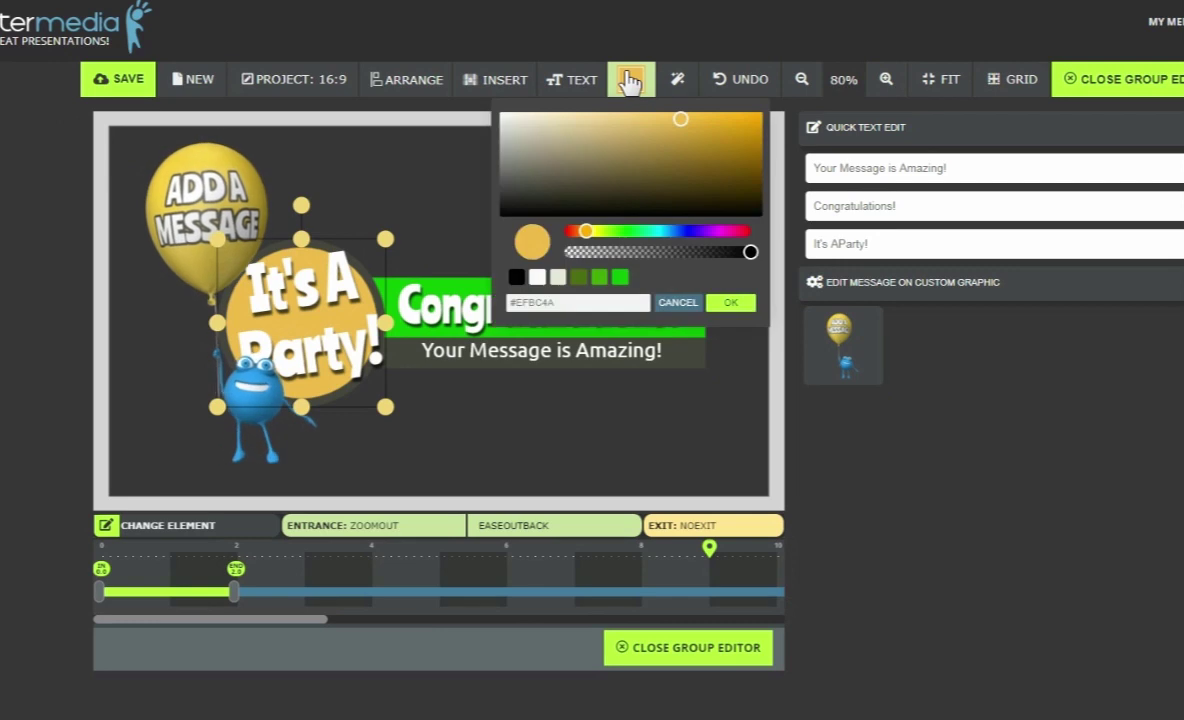
click(621, 278)
click(731, 304)
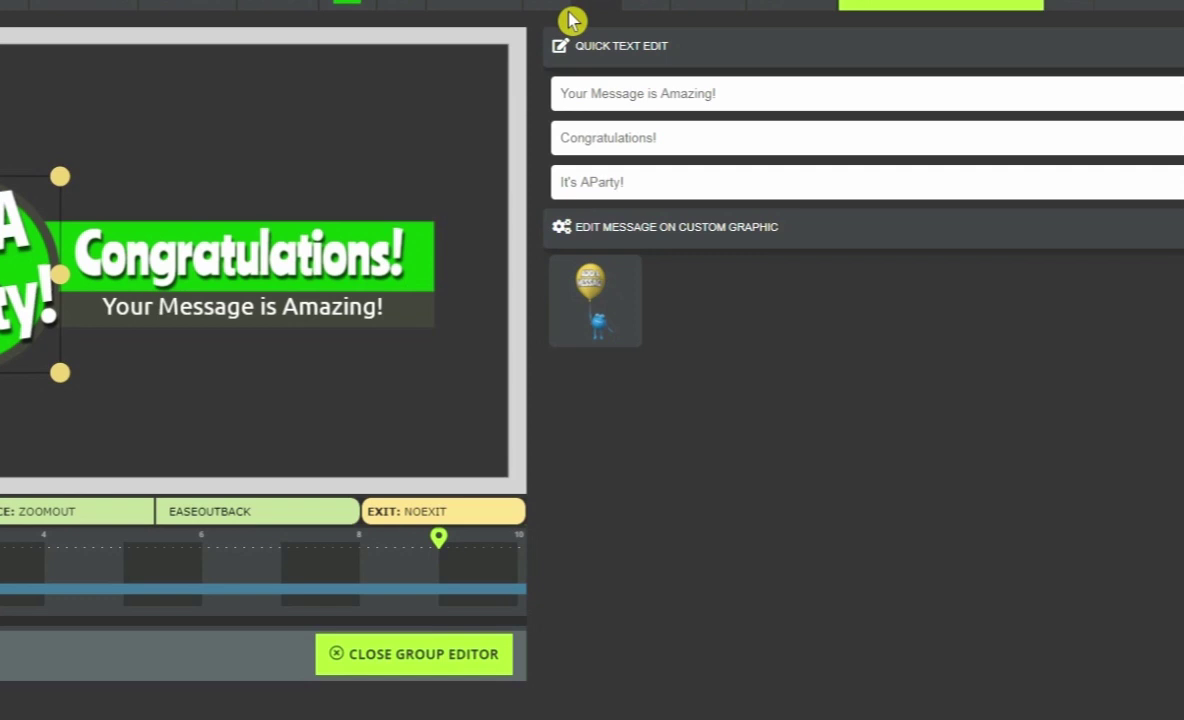
Change the headline to the recipient's name plus 'you did a great job!', widened onto one line.
drag(668, 46, 576, 47)
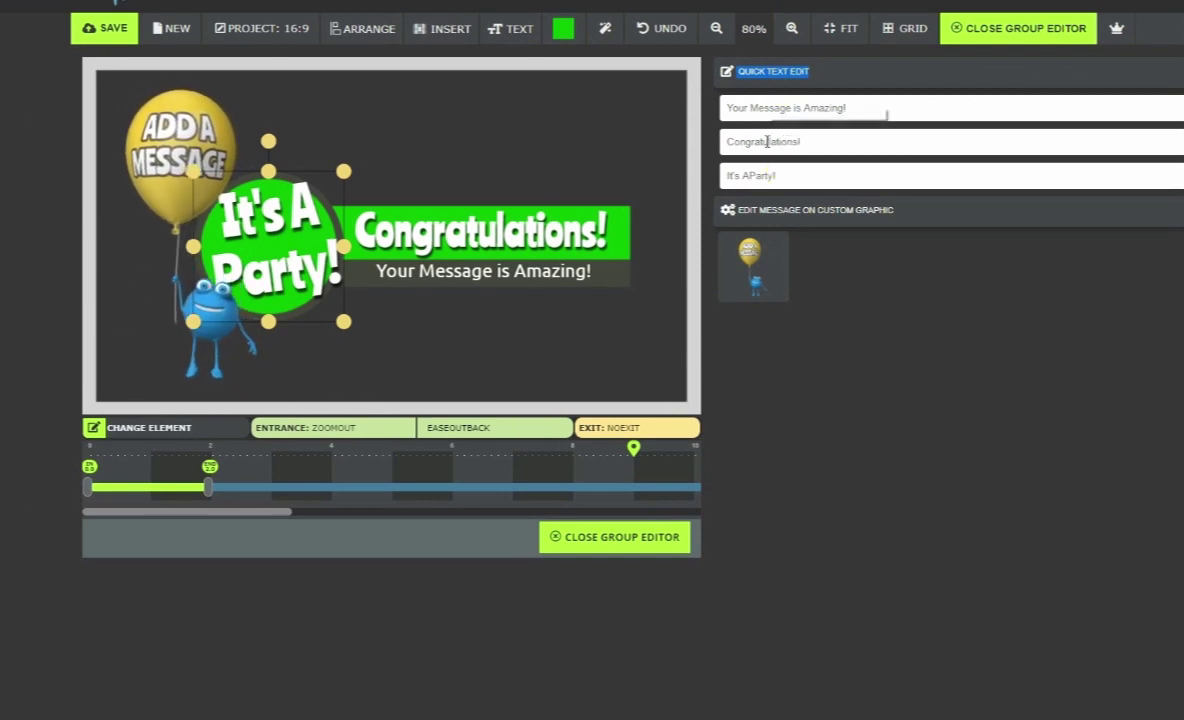
click(766, 142)
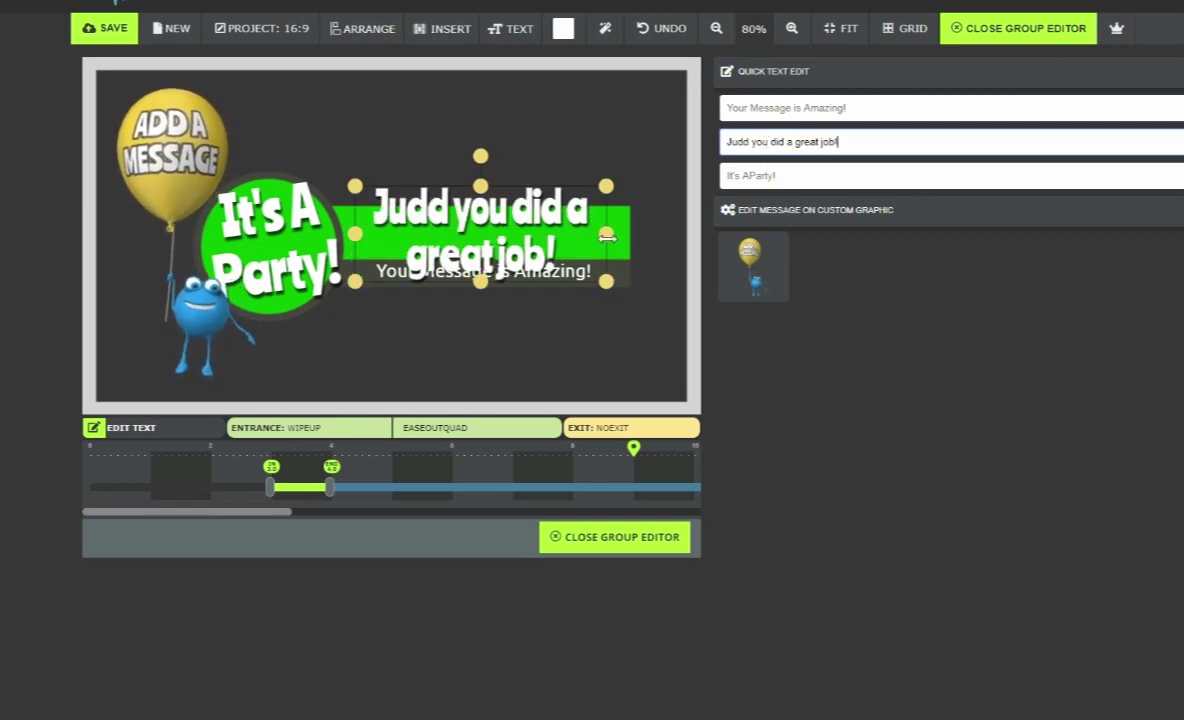
drag(607, 236, 690, 238)
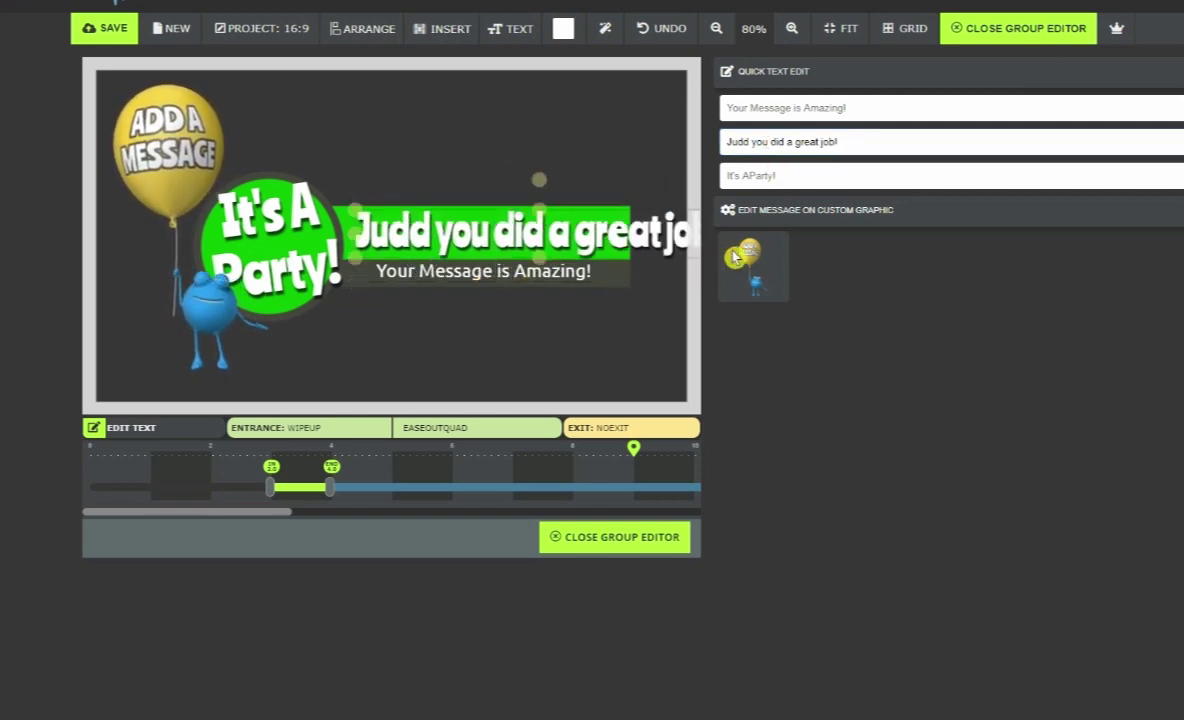
drag(360, 214, 389, 233)
Move the balloon-carrying character slightly up and to the left.
click(379, 229)
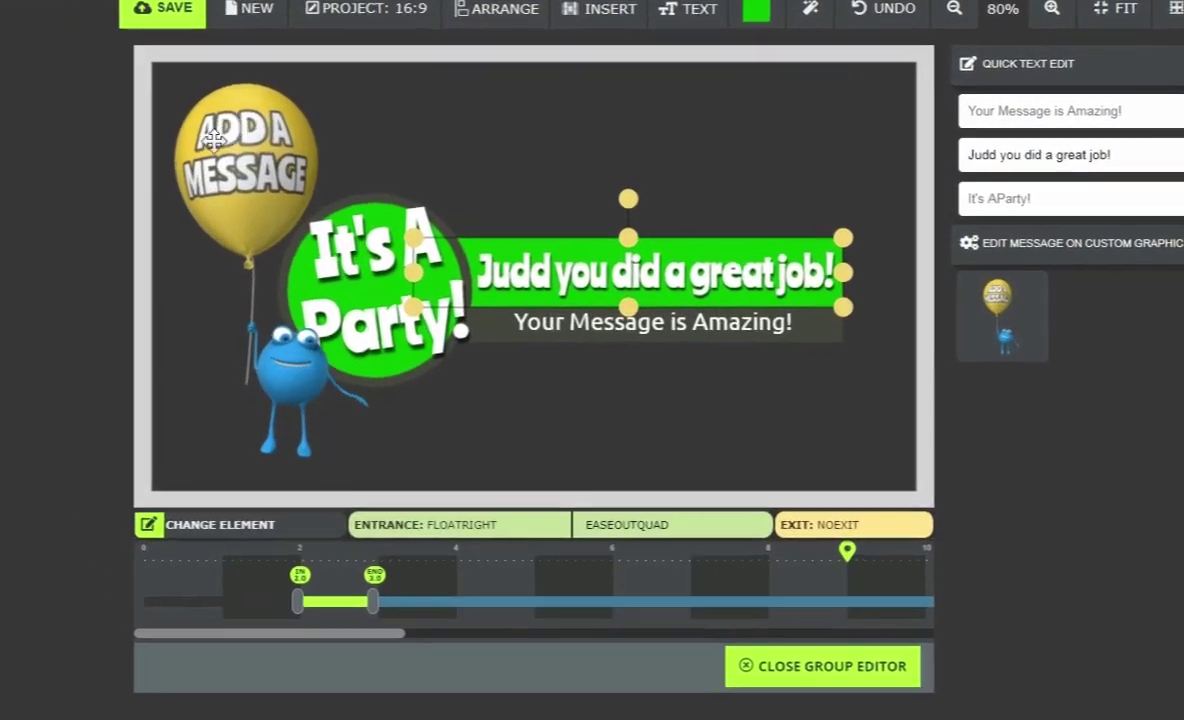
click(185, 138)
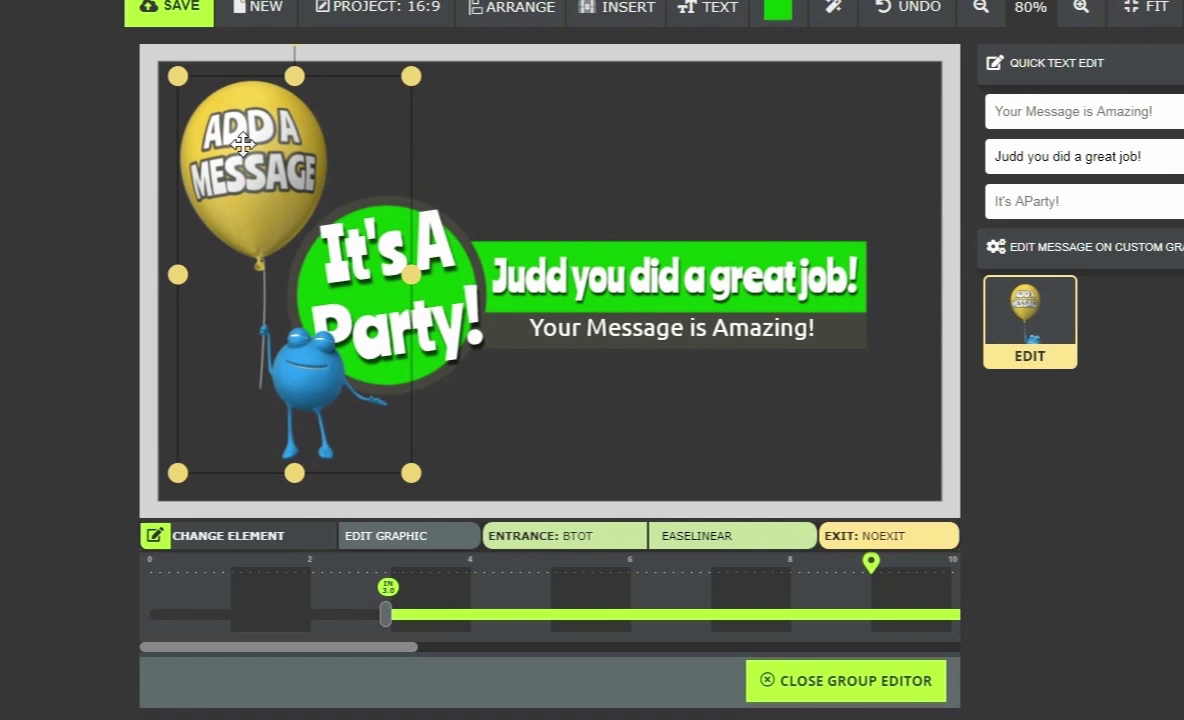
drag(277, 150, 240, 147)
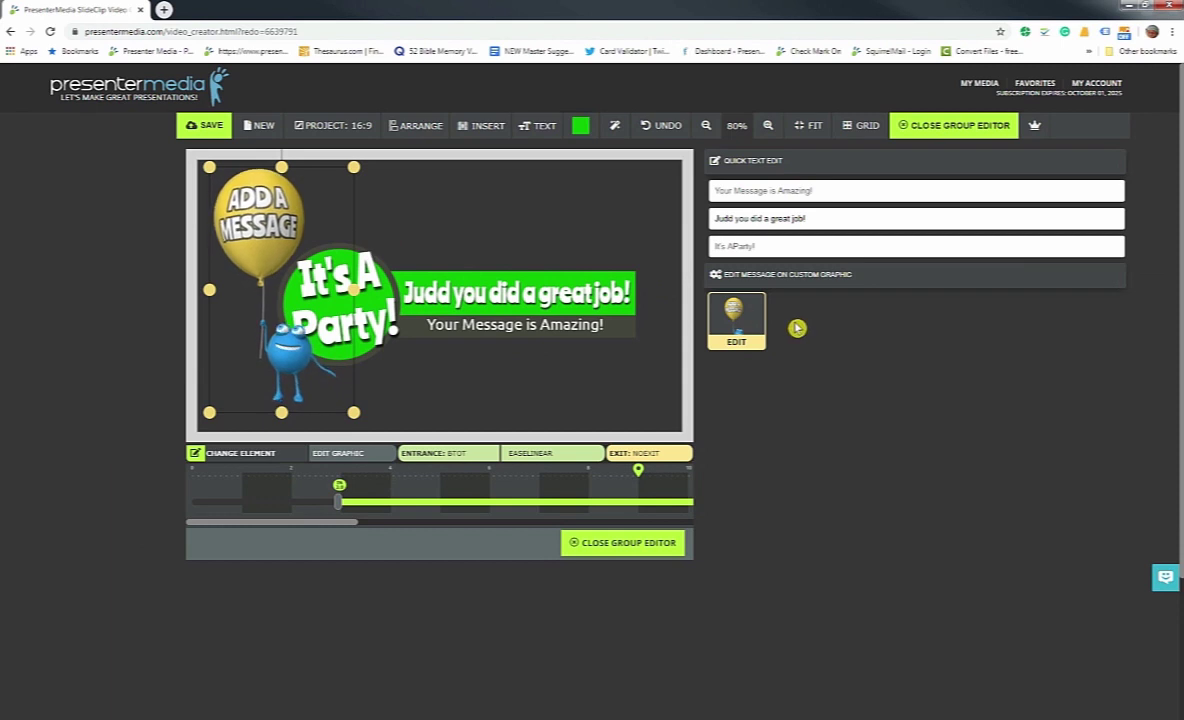
Check the balloon character's graphic editor, then reopen the group editor with the character selected.
click(734, 334)
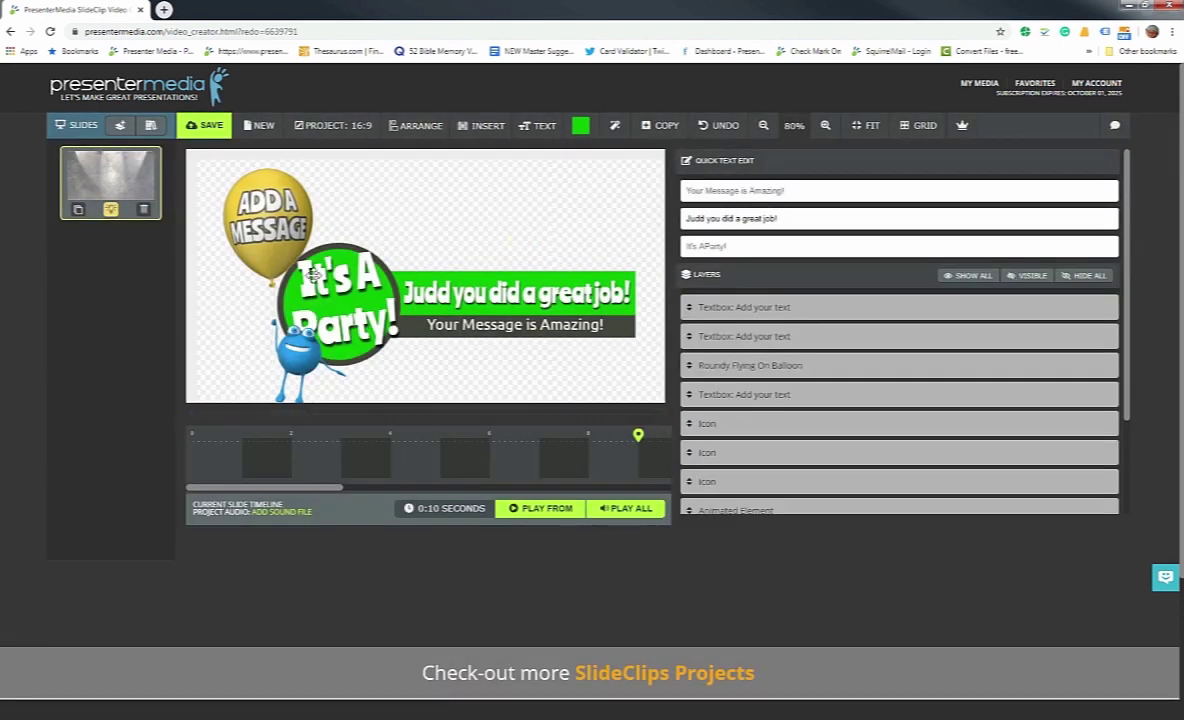
double_click(343, 273)
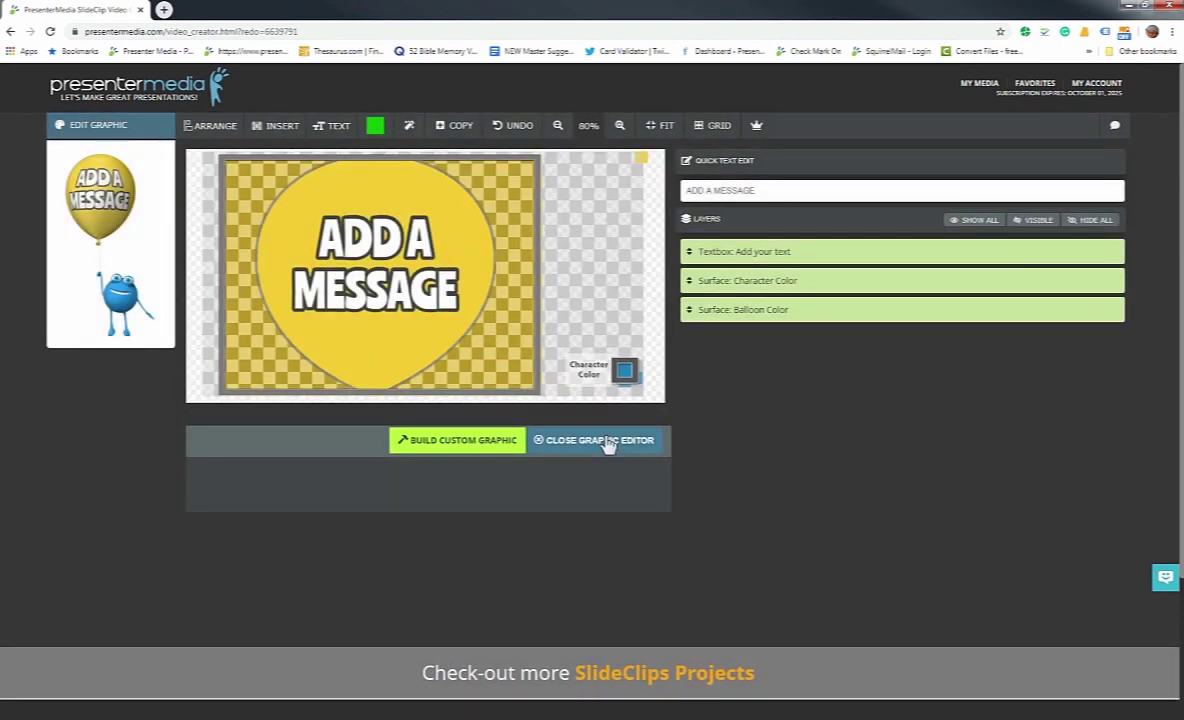
click(560, 440)
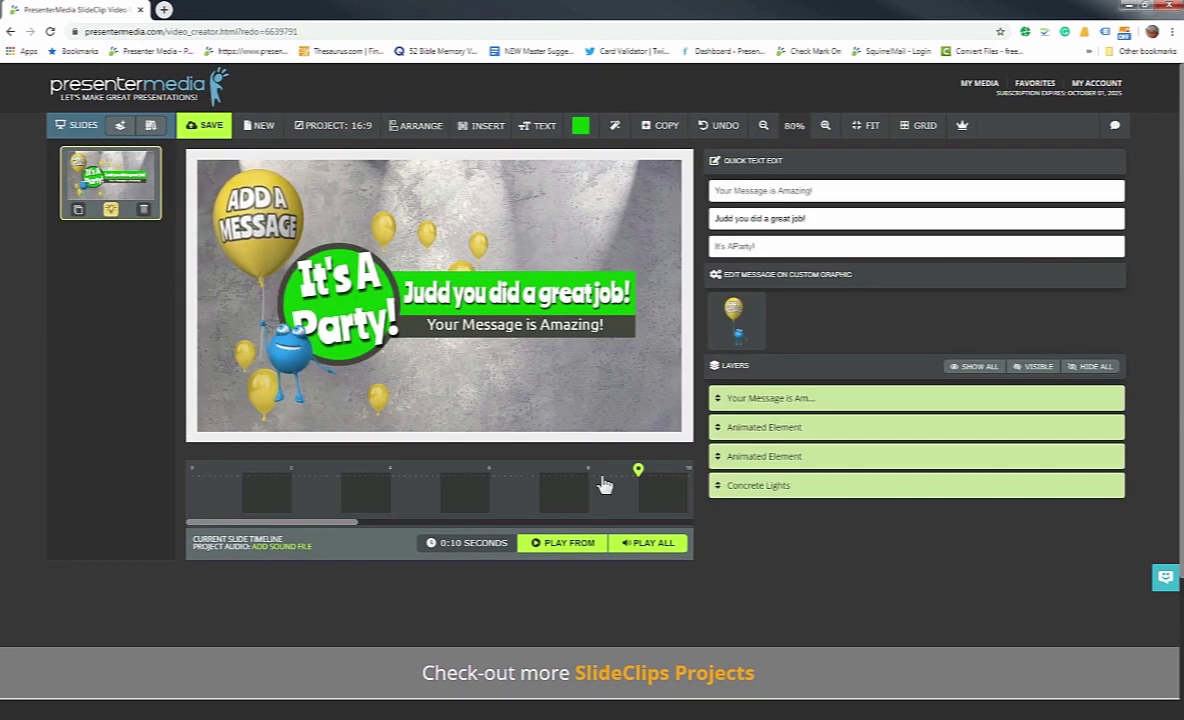
click(331, 258)
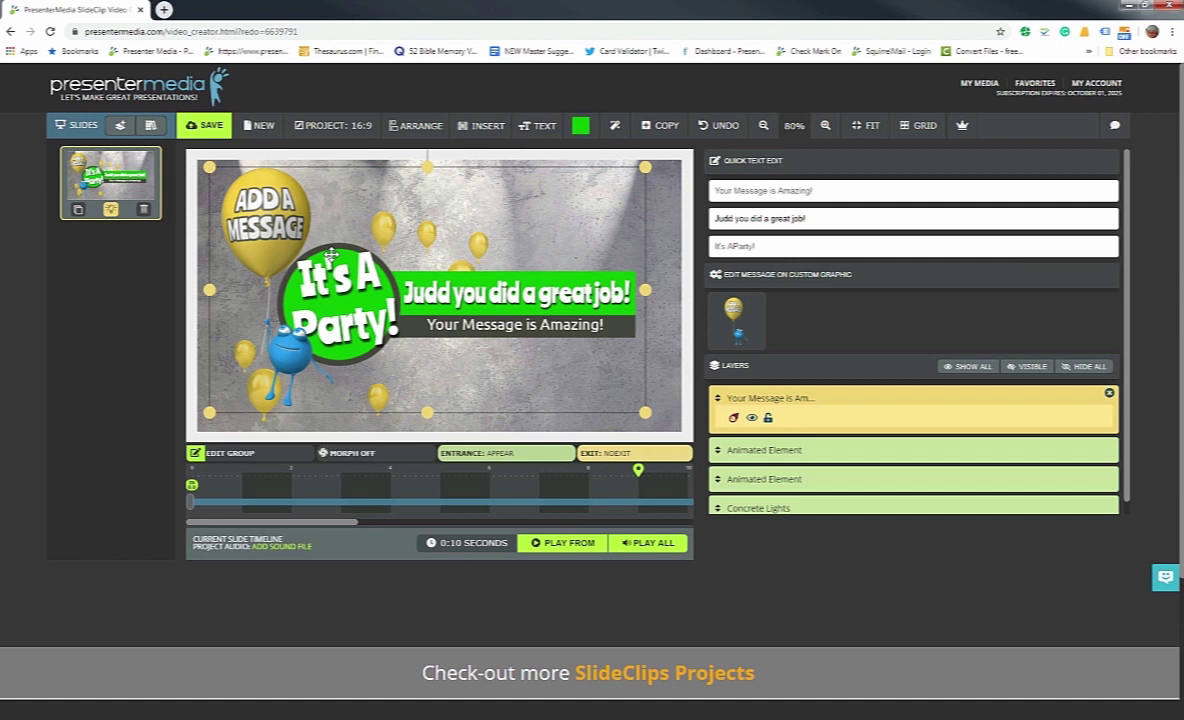
double_click(331, 258)
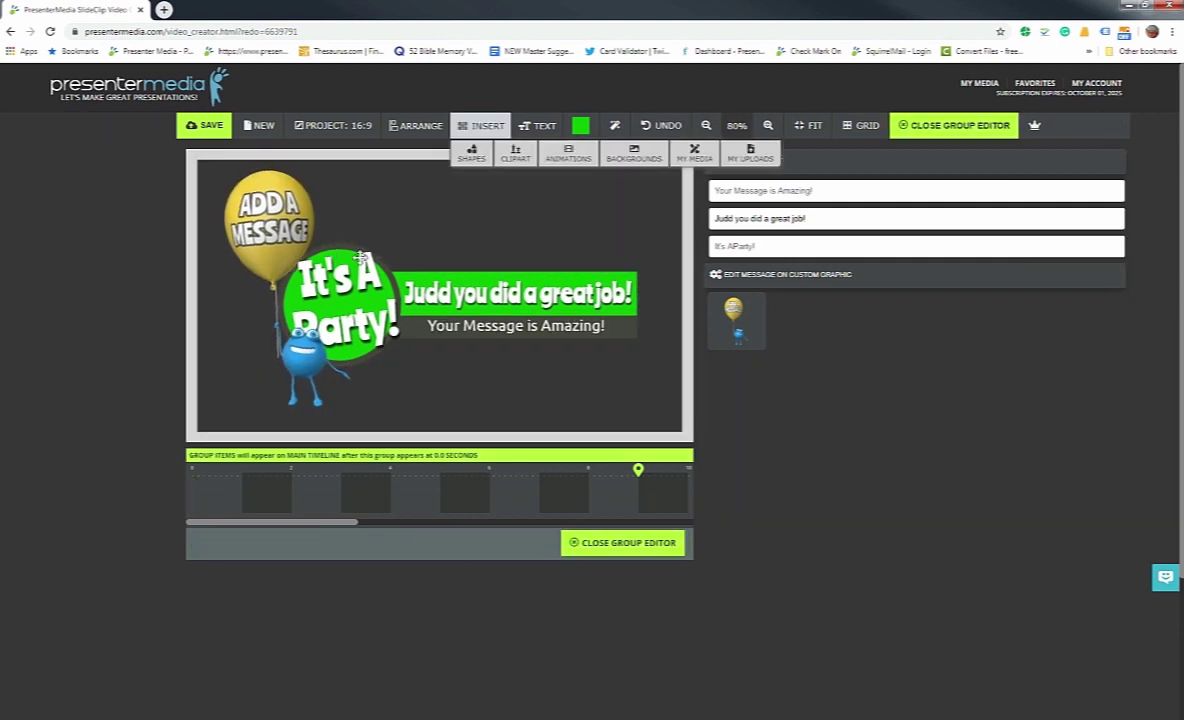
click(311, 207)
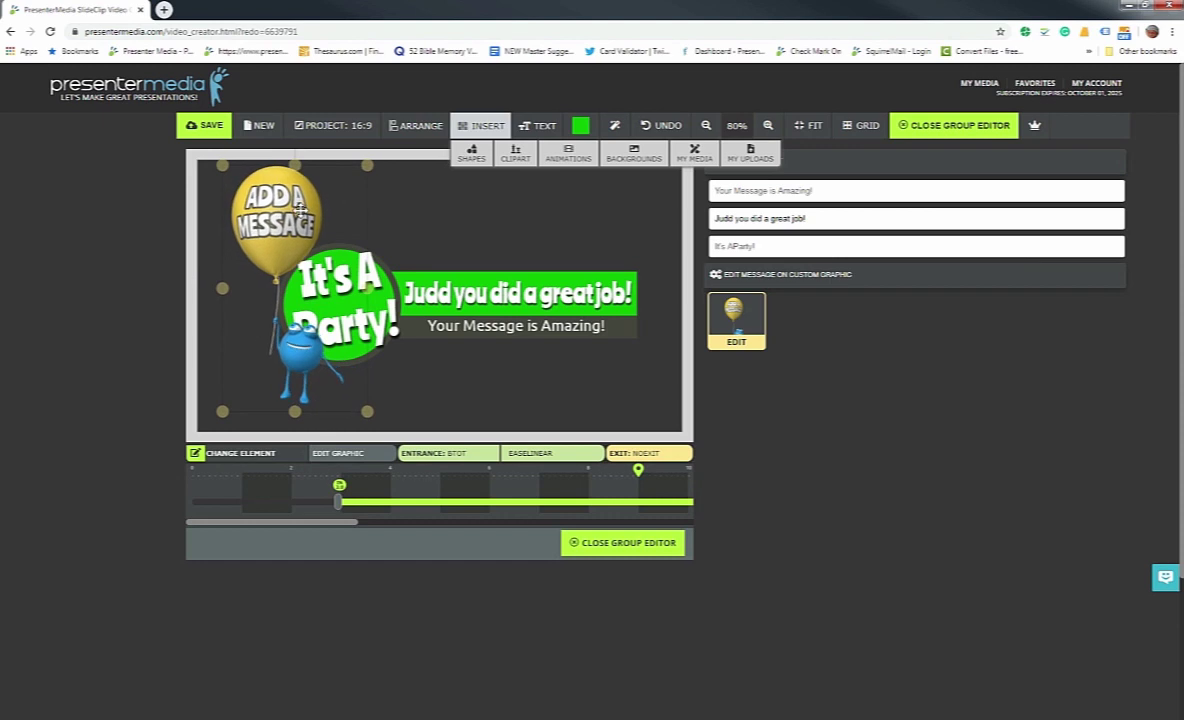
Exit the group editor, play back the whole slide, and select the title art group.
click(628, 545)
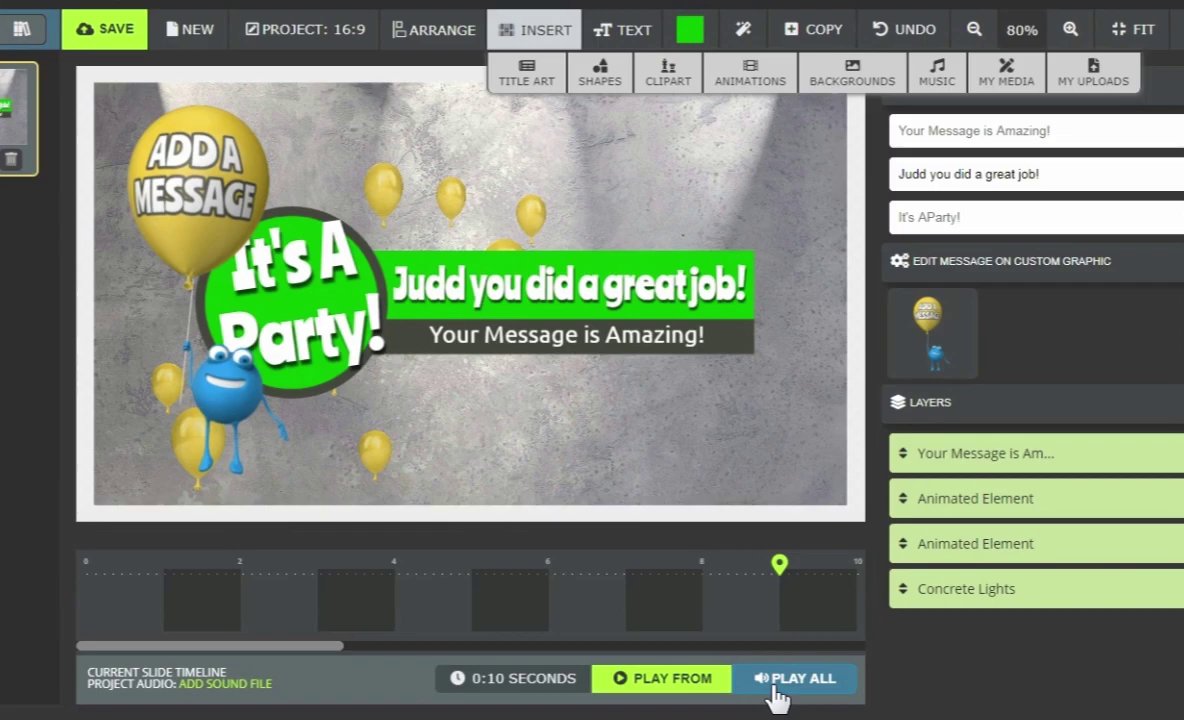
click(785, 695)
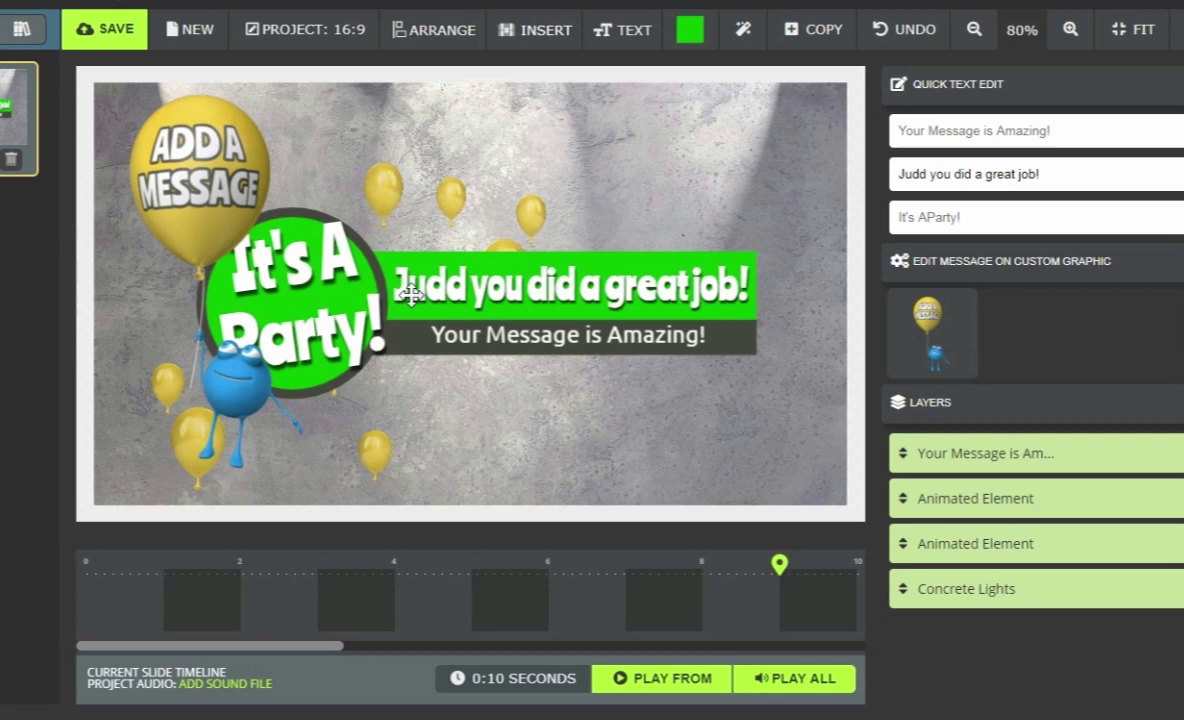
click(219, 203)
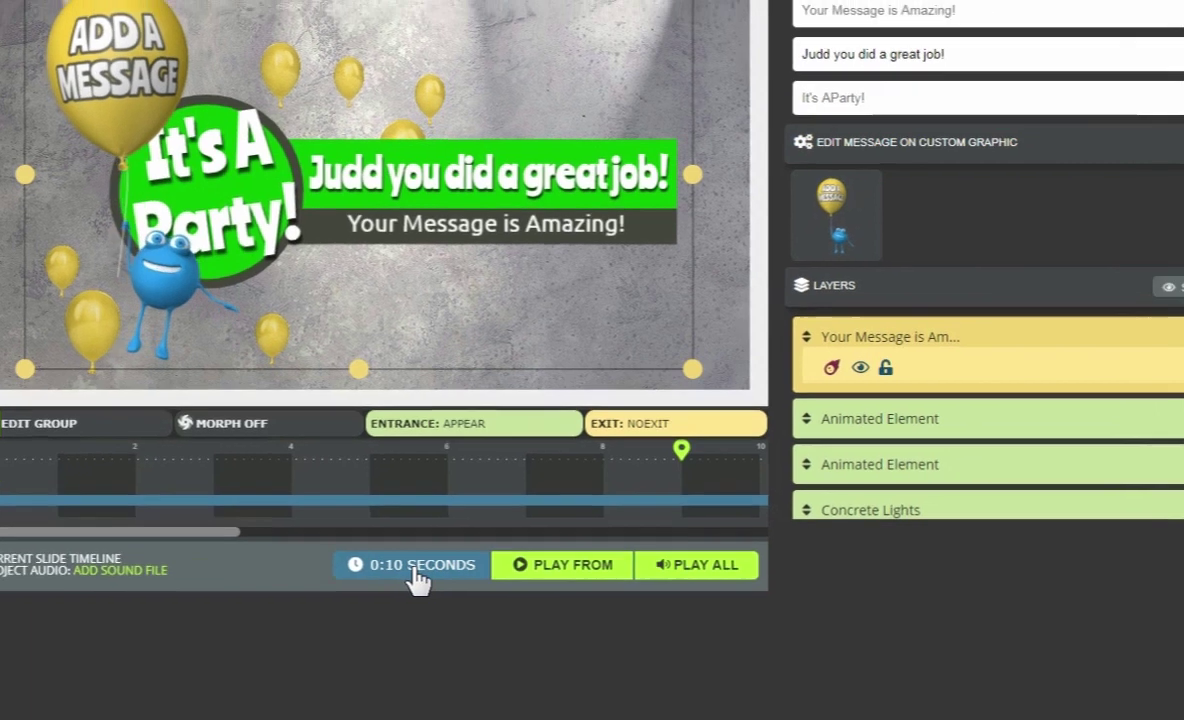
Lengthen the party slide's duration from 0:10 to 14 seconds and apply the change.
click(418, 578)
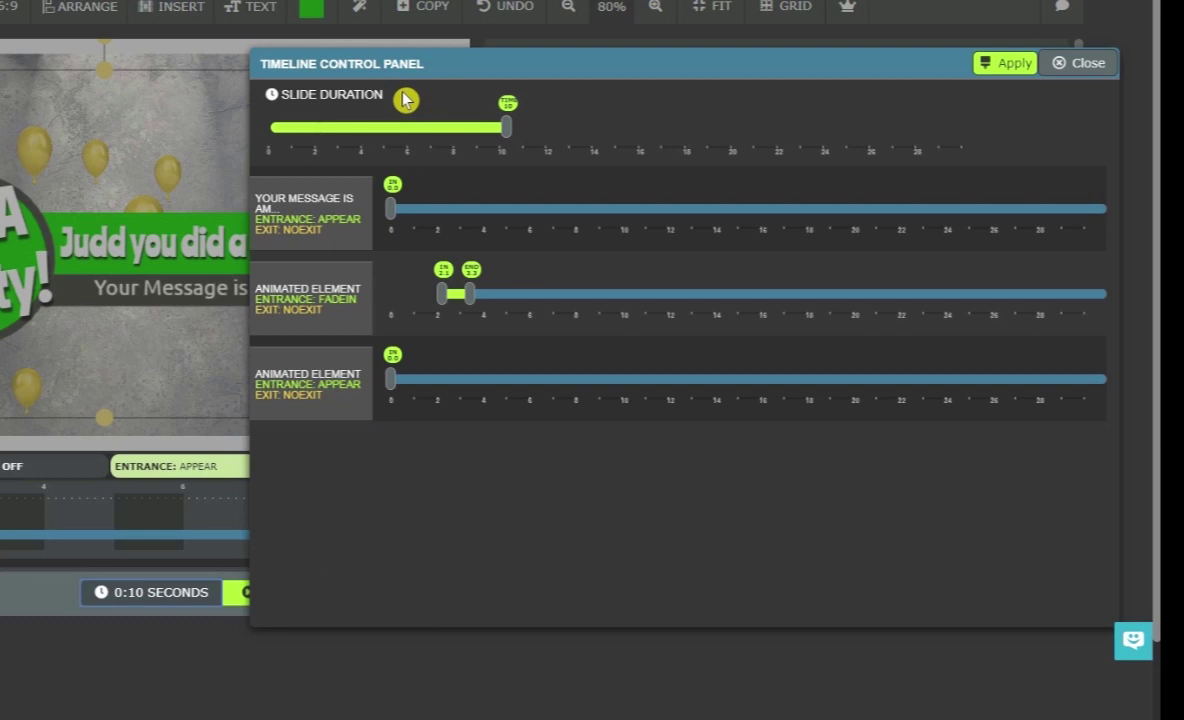
drag(289, 94, 389, 103)
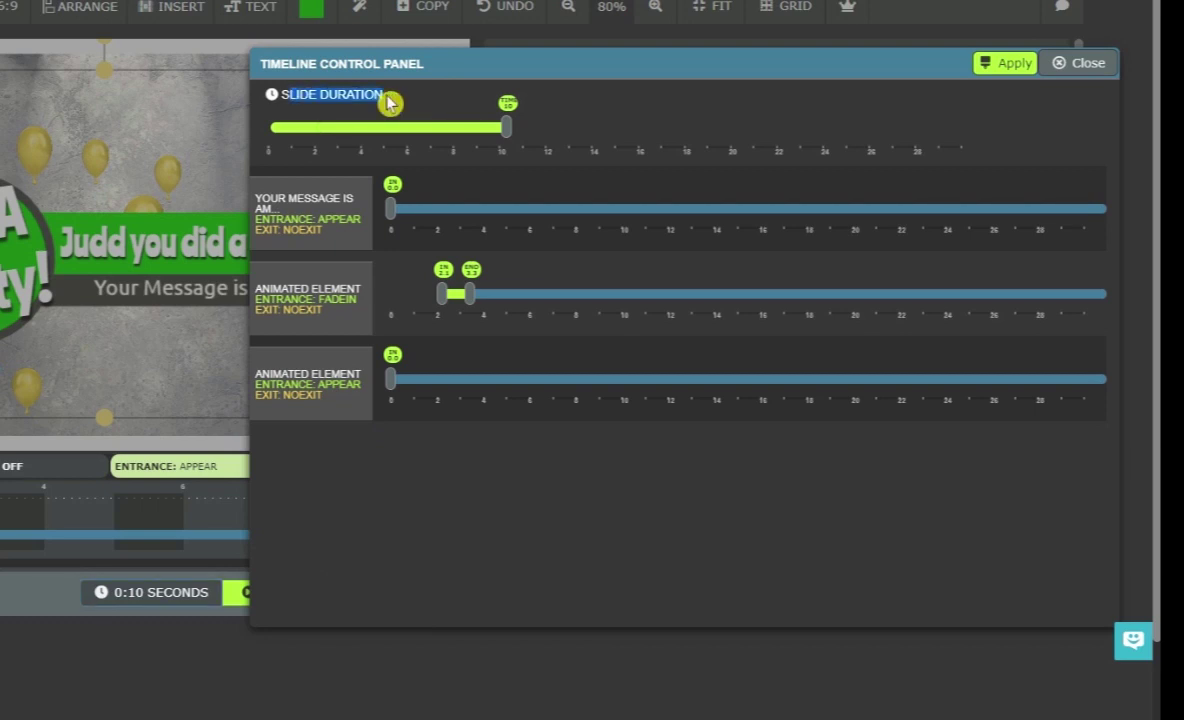
click(293, 95)
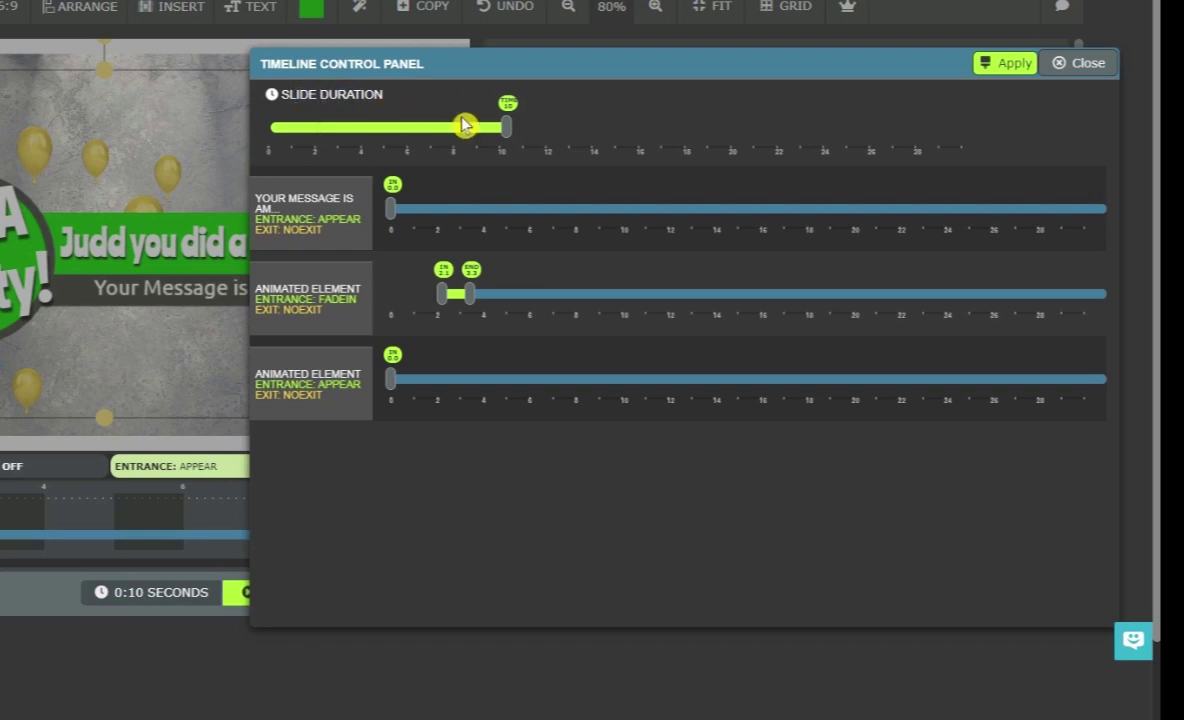
drag(525, 121, 600, 130)
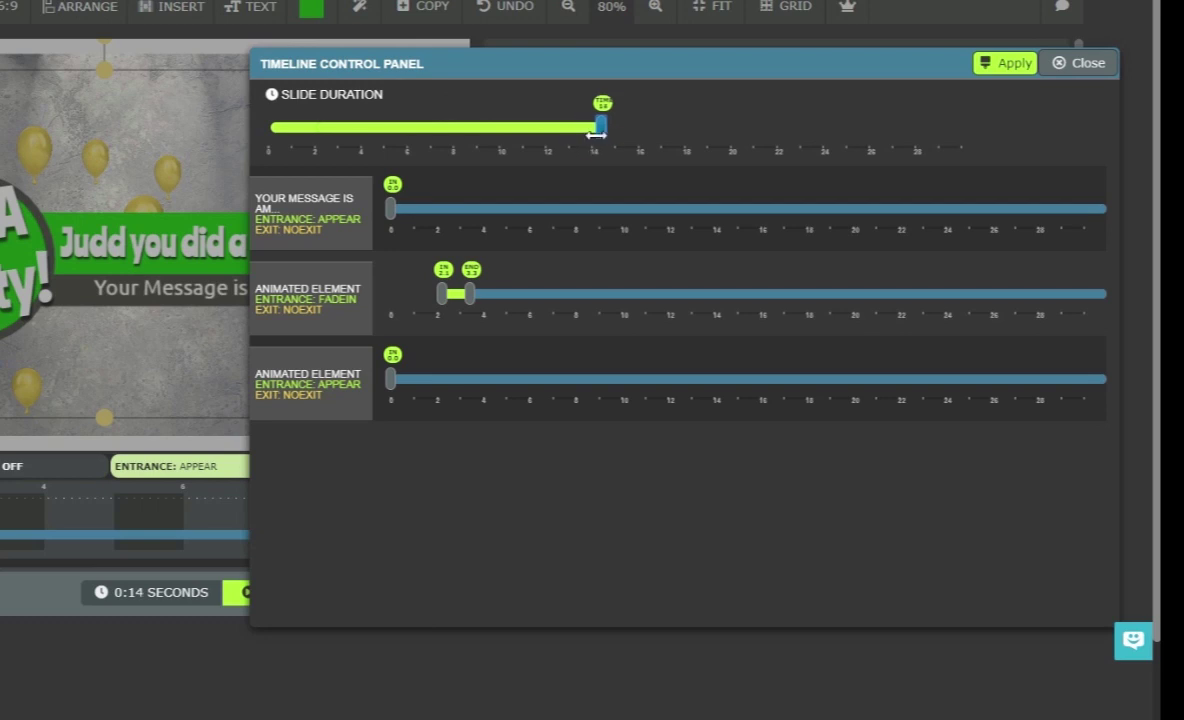
click(990, 64)
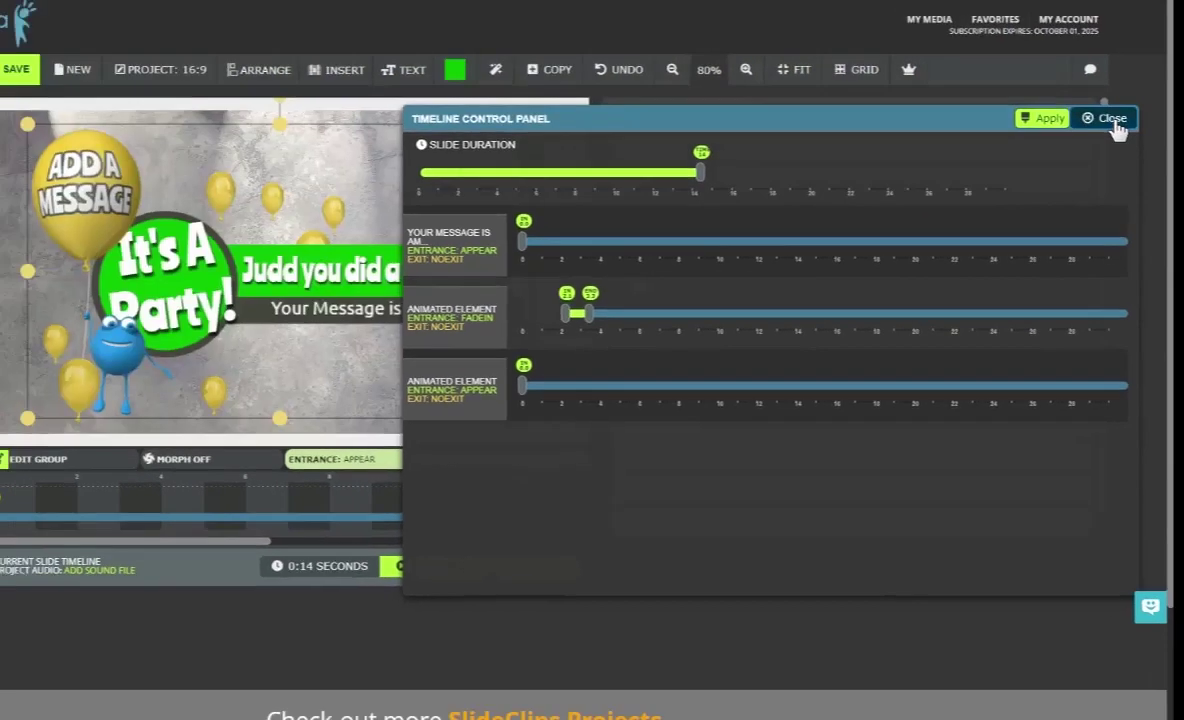
click(1080, 63)
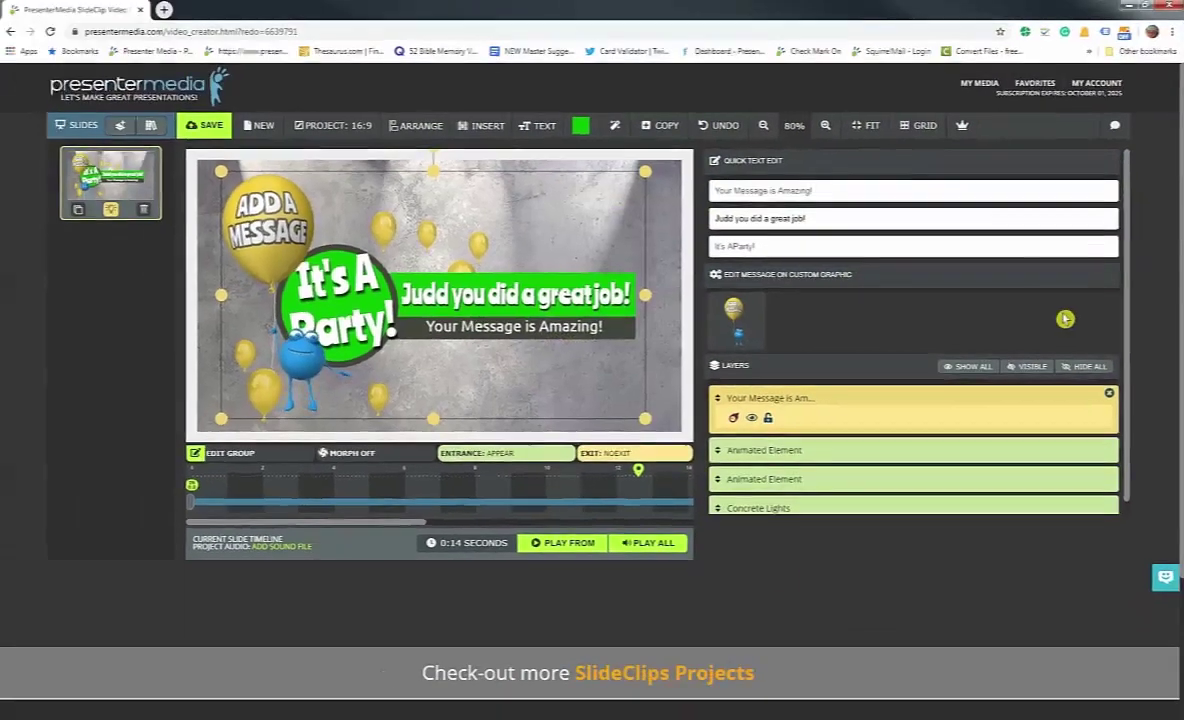
click(645, 545)
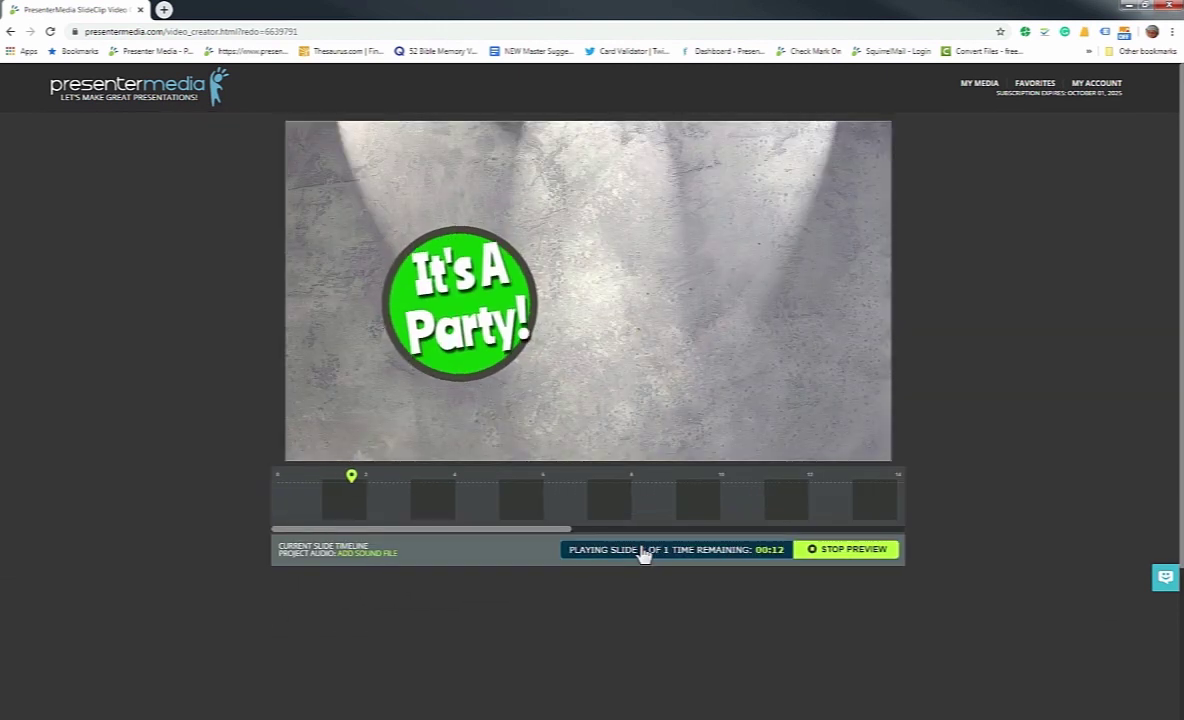